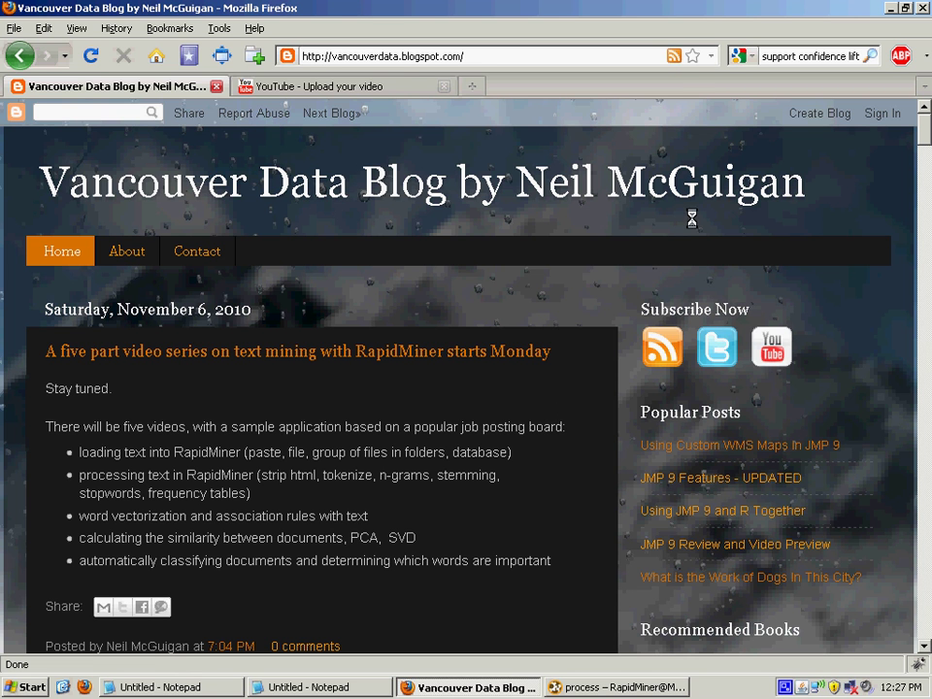
- Finish examining the job posting page in Firefox and close its DOM source window
left_click_drag(804, 184, 525, 173)
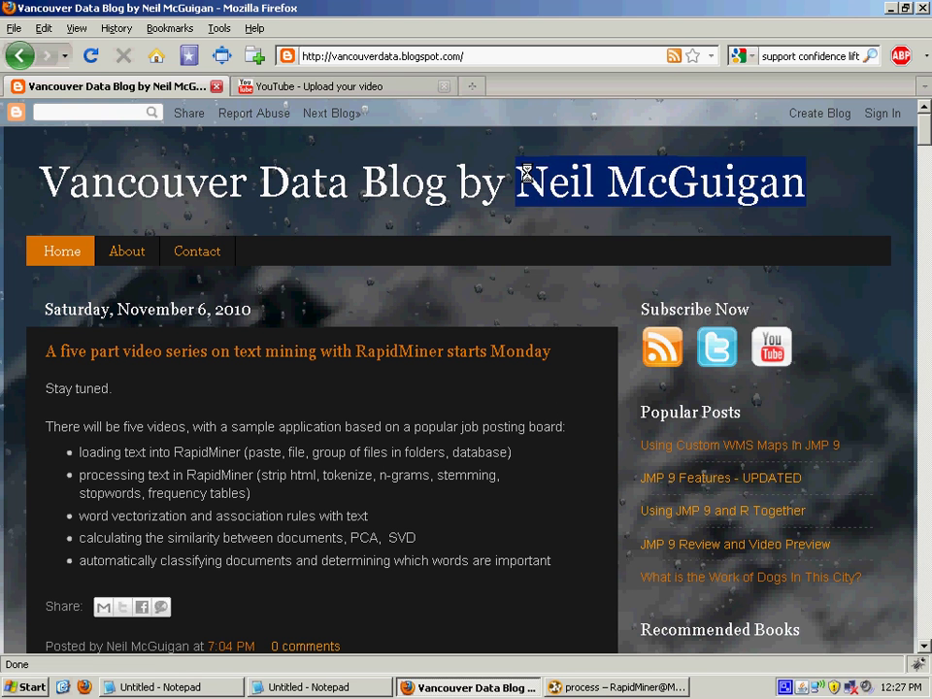
left_click(442, 251)
left_click(392, 58)
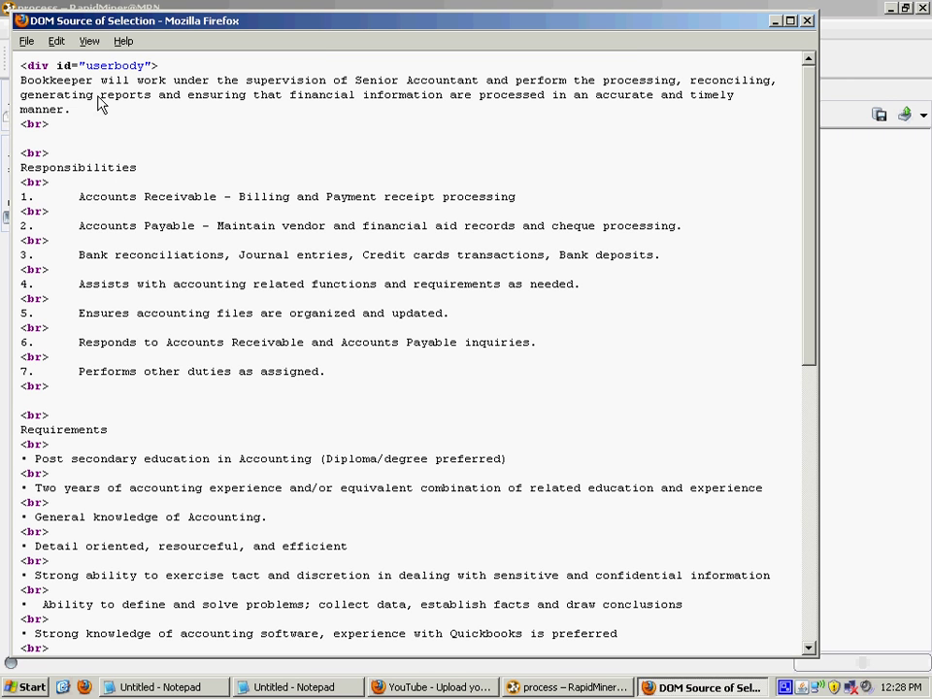
left_click(807, 23)
- Bring RapidMiner forward and inspect the Read Database step's settings in the design view
left_click(402, 202)
left_click(358, 57)
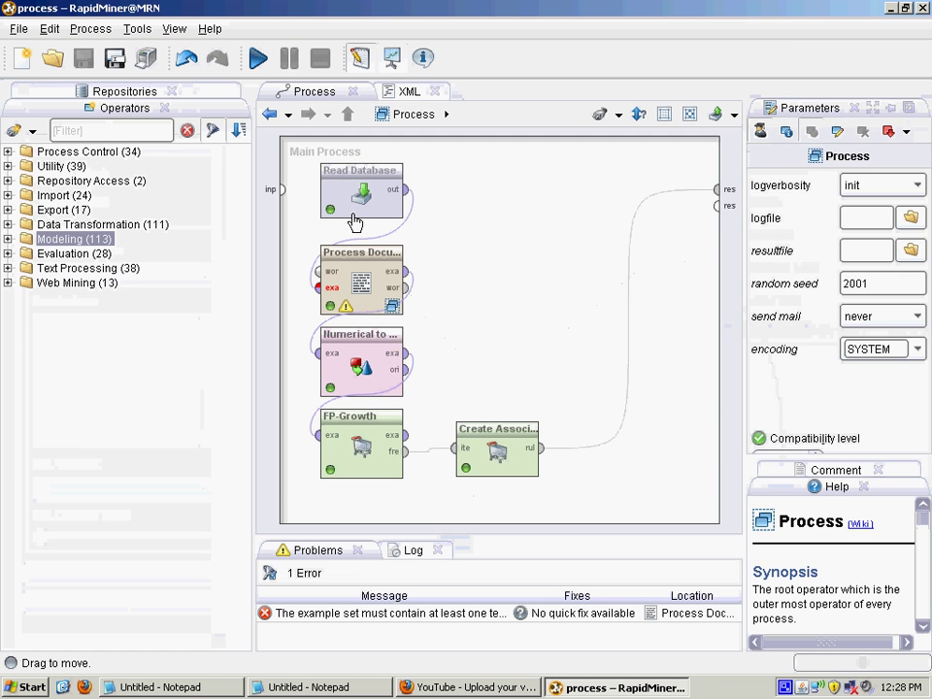
left_click(361, 205)
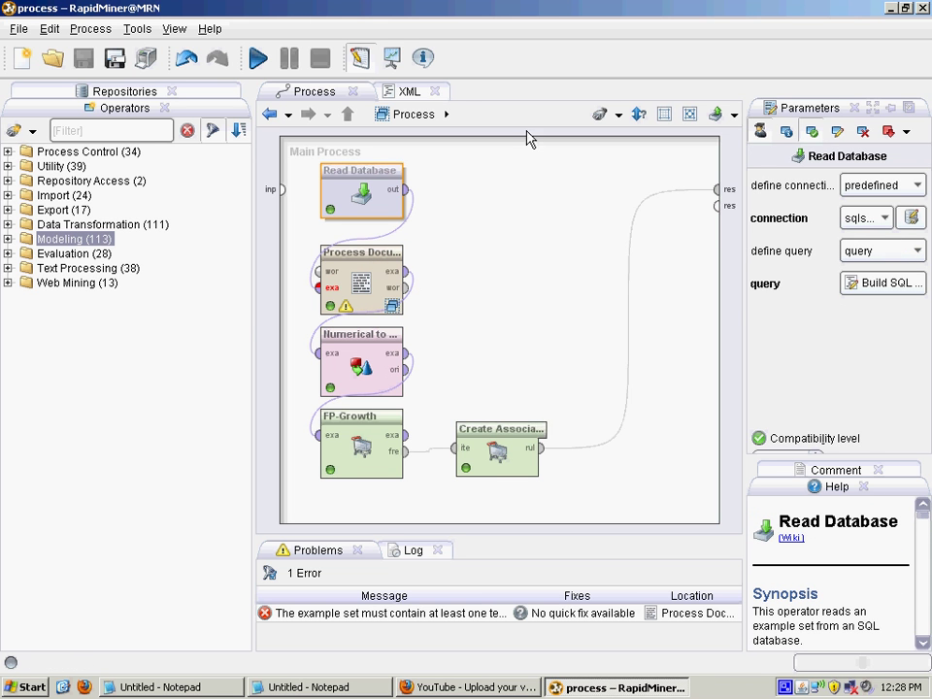
- Filter the AssociationRules graph to the conclusions 'skills' and 'service', then return to design
left_click(391, 63)
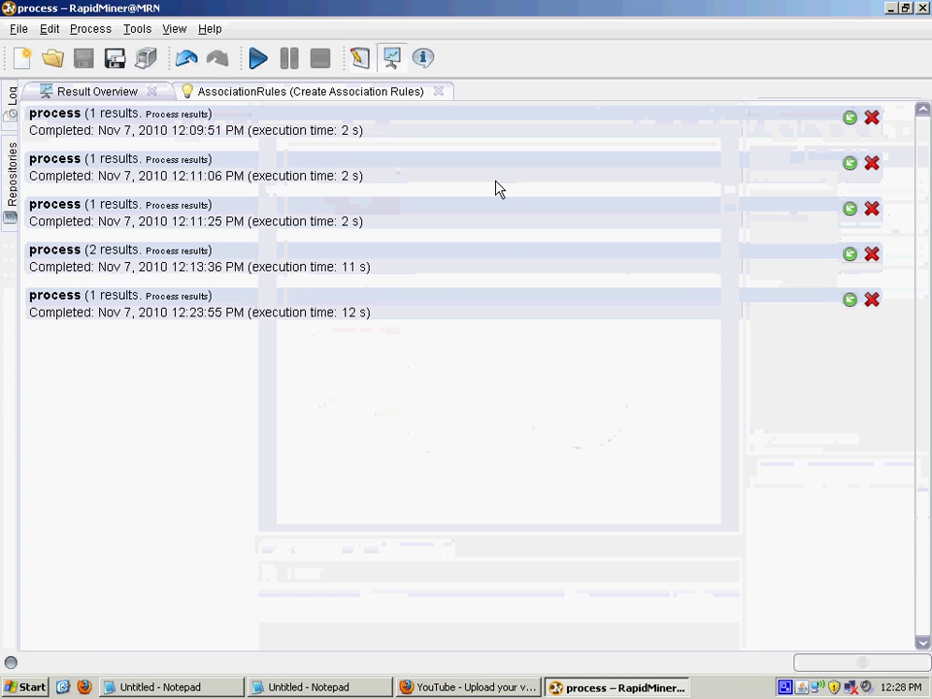
left_click(333, 93)
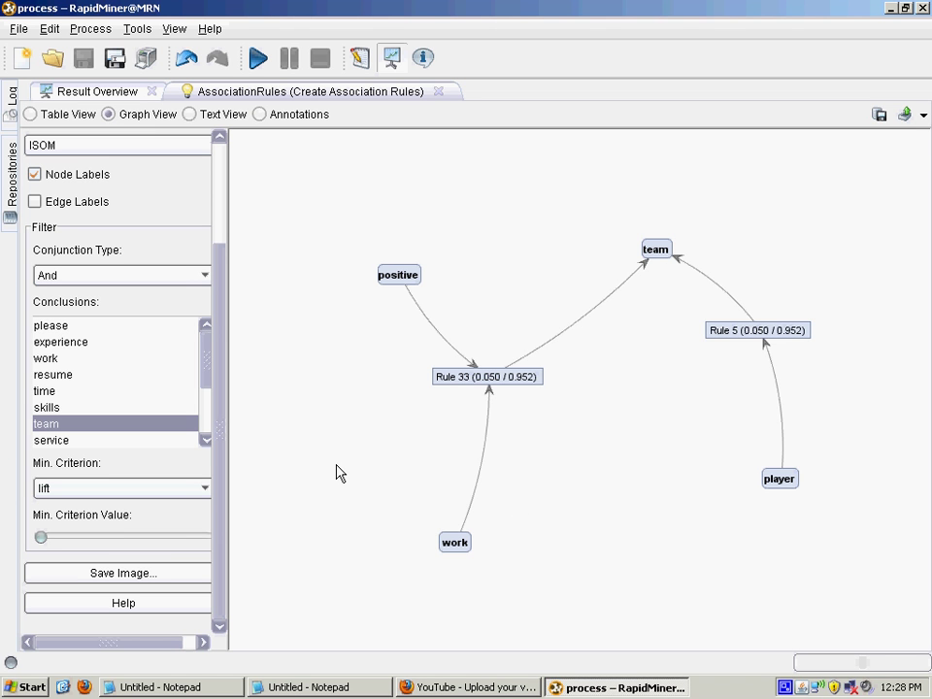
left_click(64, 409)
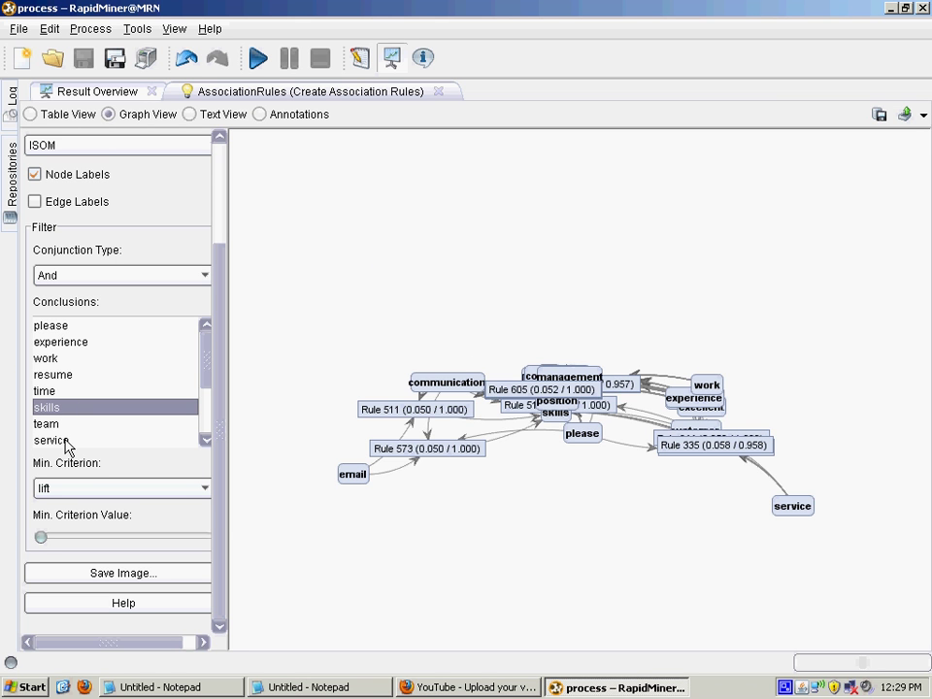
left_click(66, 440)
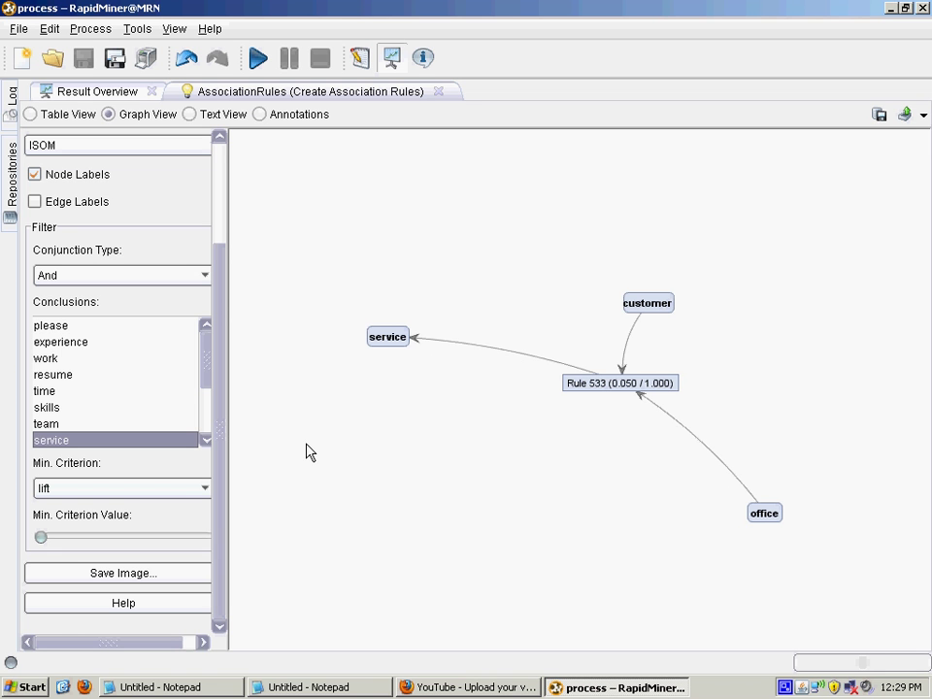
left_click(360, 59)
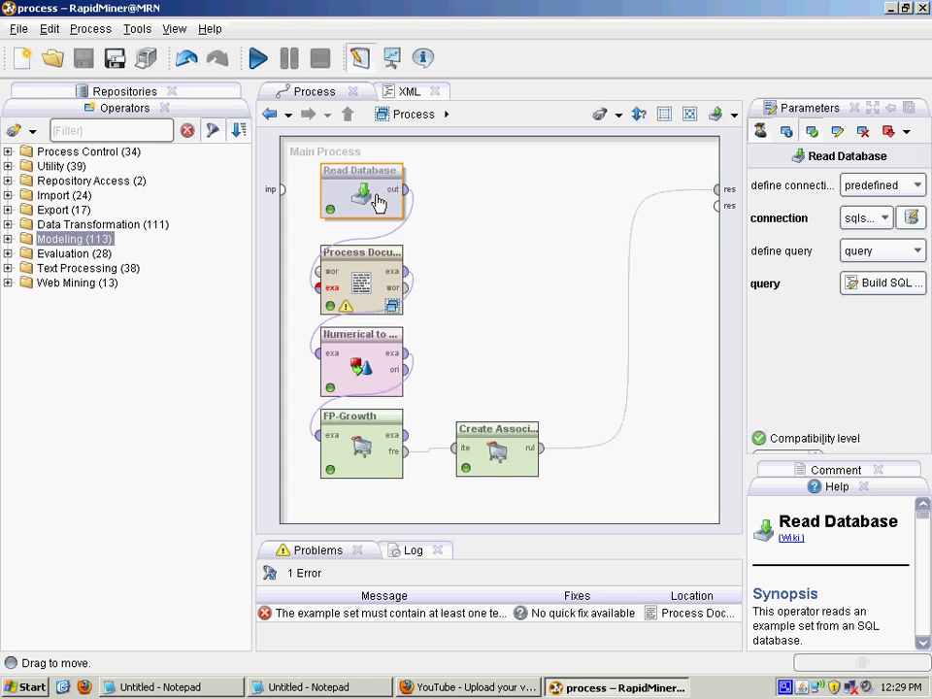
- Select Process Documents from Data to show its pruning settings: below 2, above 9999
left_click(370, 264)
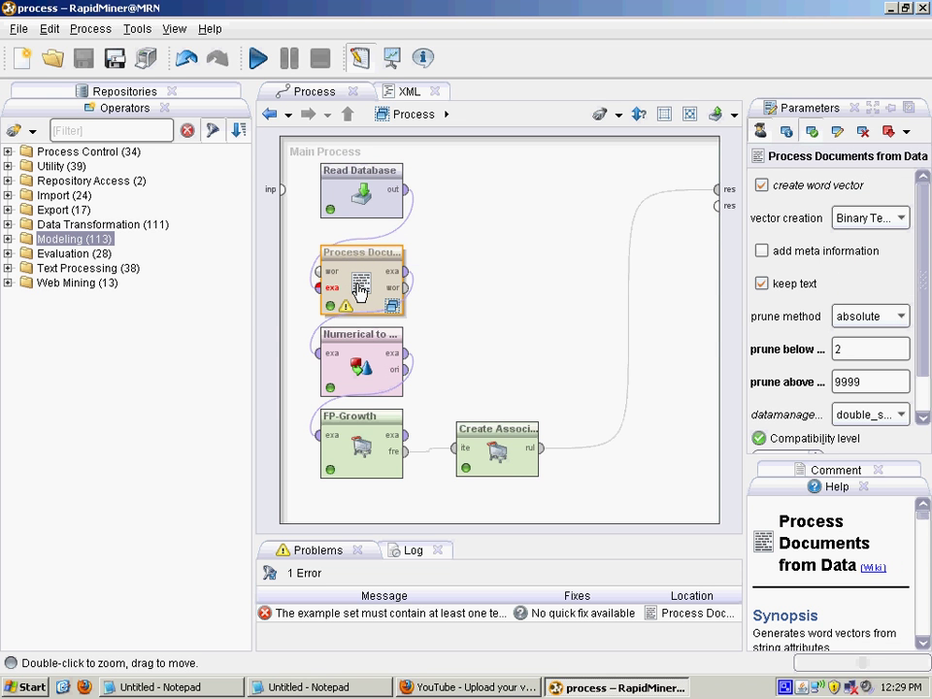
- Open Process Documents' inner steps, inspect Extract Content, and expand Web Mining > HTML Processing
double_click(359, 289)
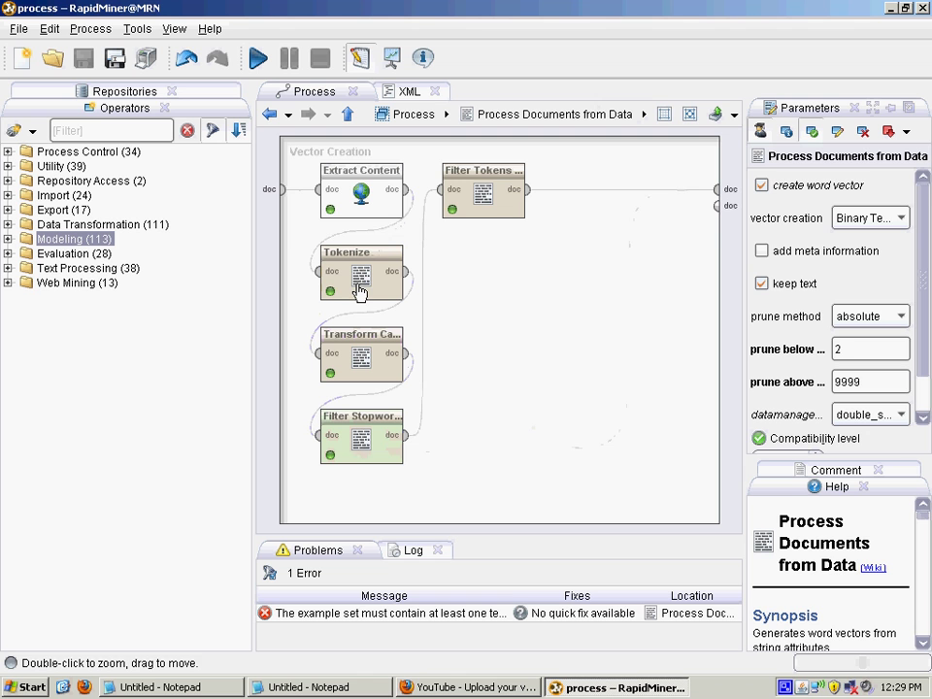
left_click(356, 200)
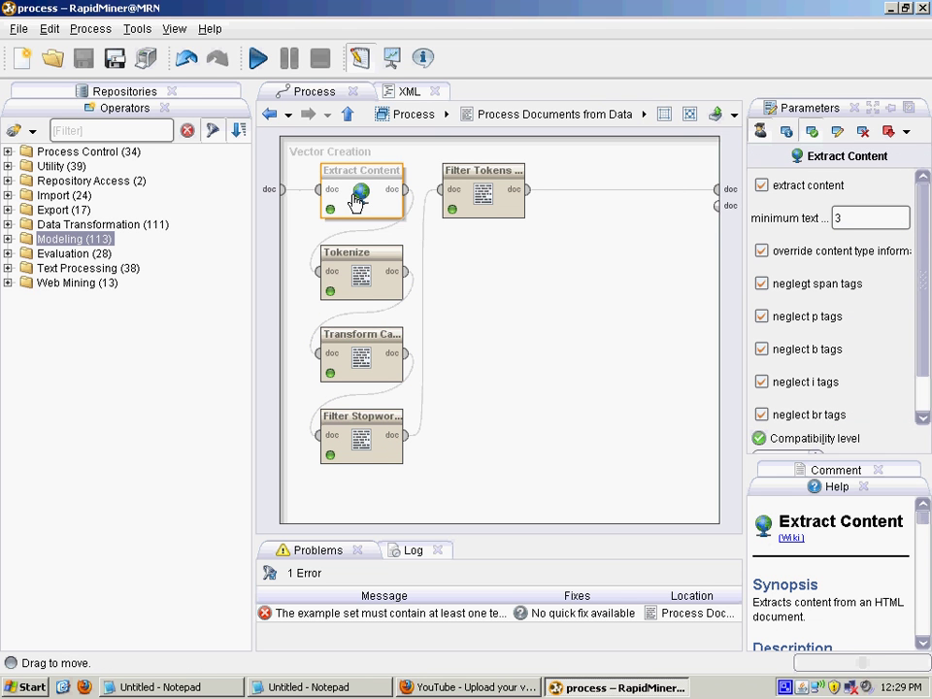
left_click(70, 284)
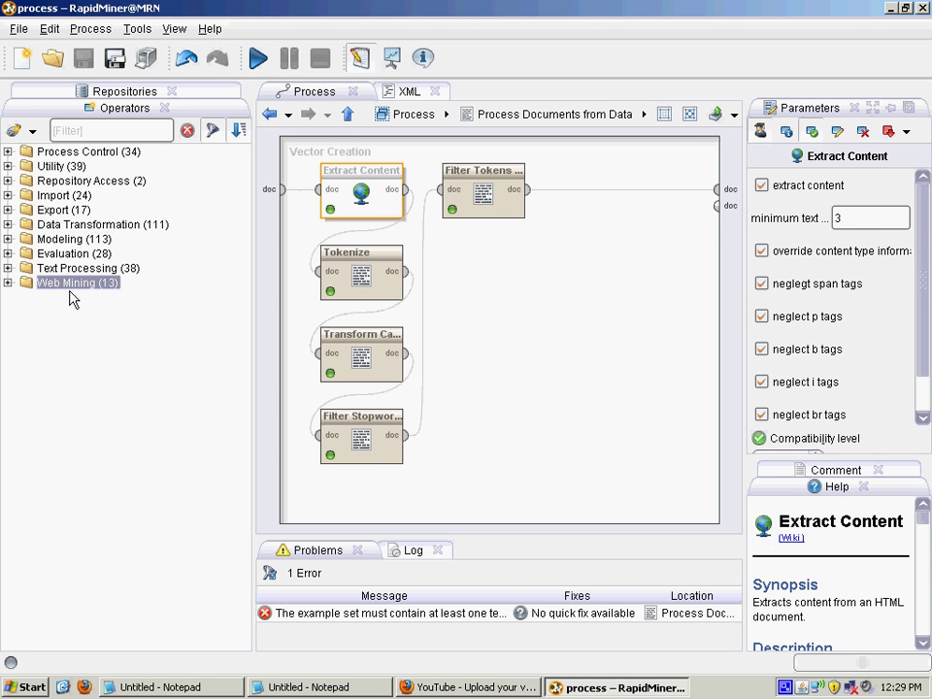
left_click(8, 283)
left_click(25, 326)
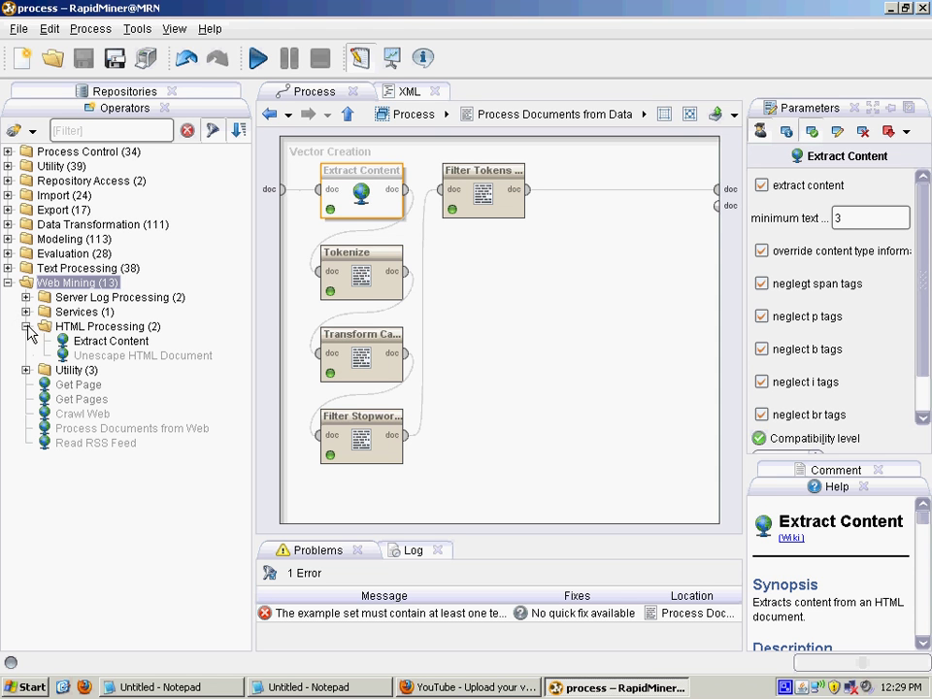
- Inspect the Tokenize, Transform Cases, Filter Stopwords and Filter Tokens steps, then go back to the main process
left_click(354, 210)
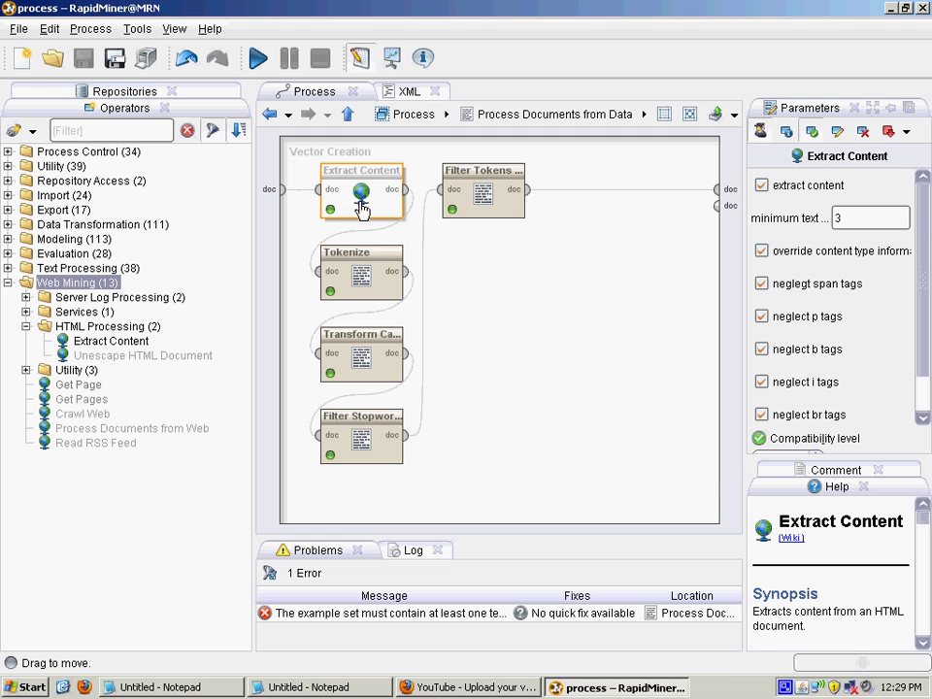
left_click(359, 281)
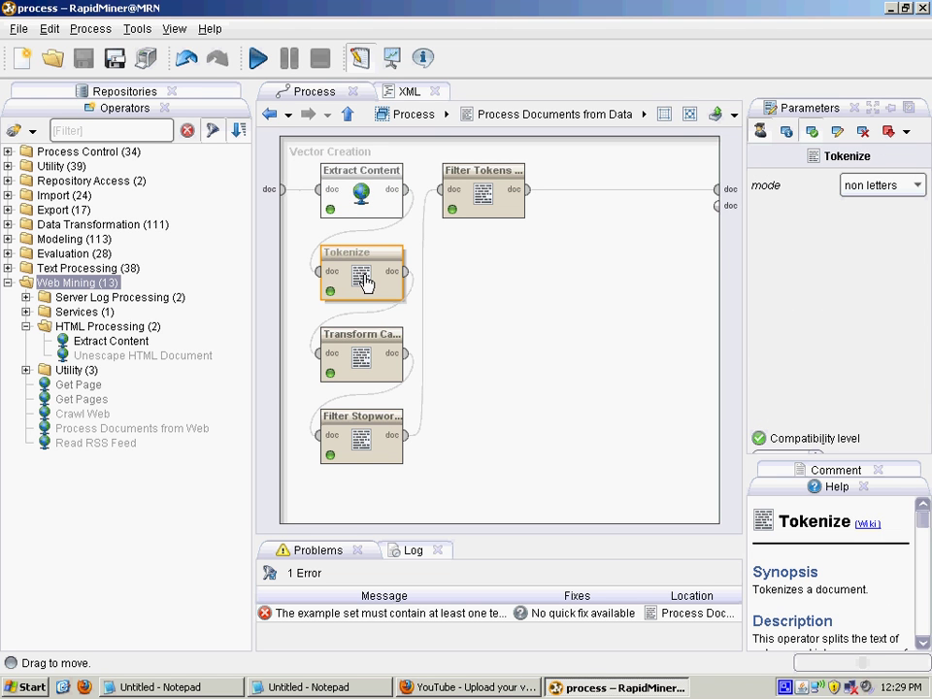
left_click(358, 356)
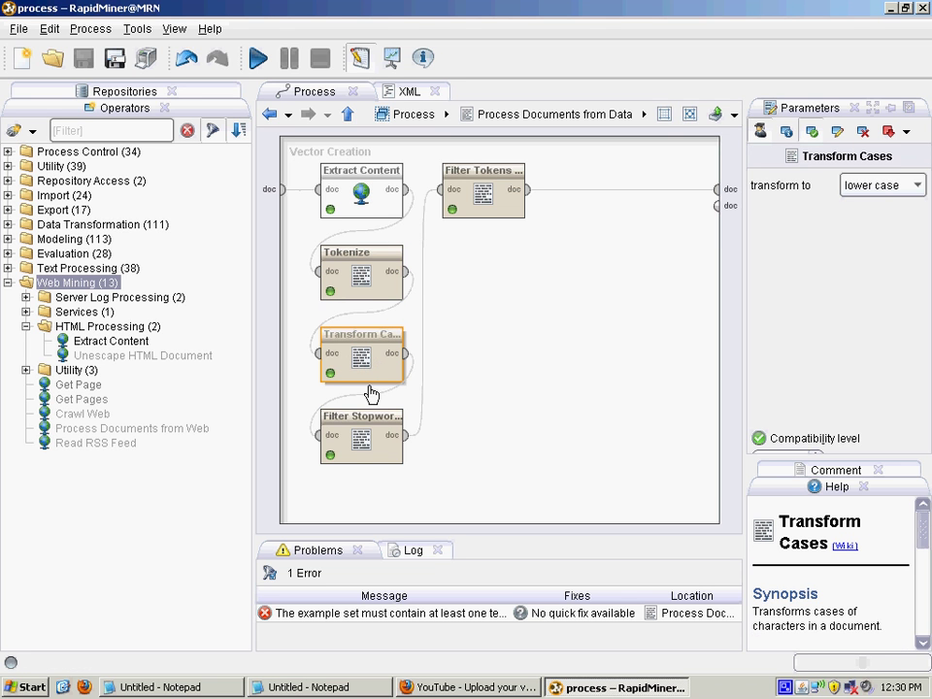
left_click(360, 438)
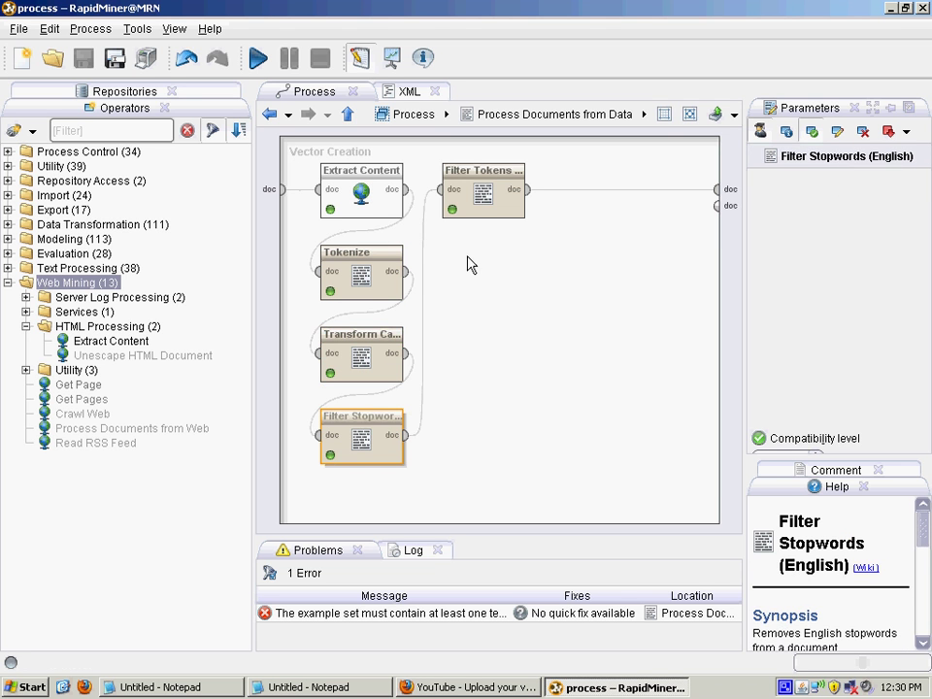
left_click(483, 196)
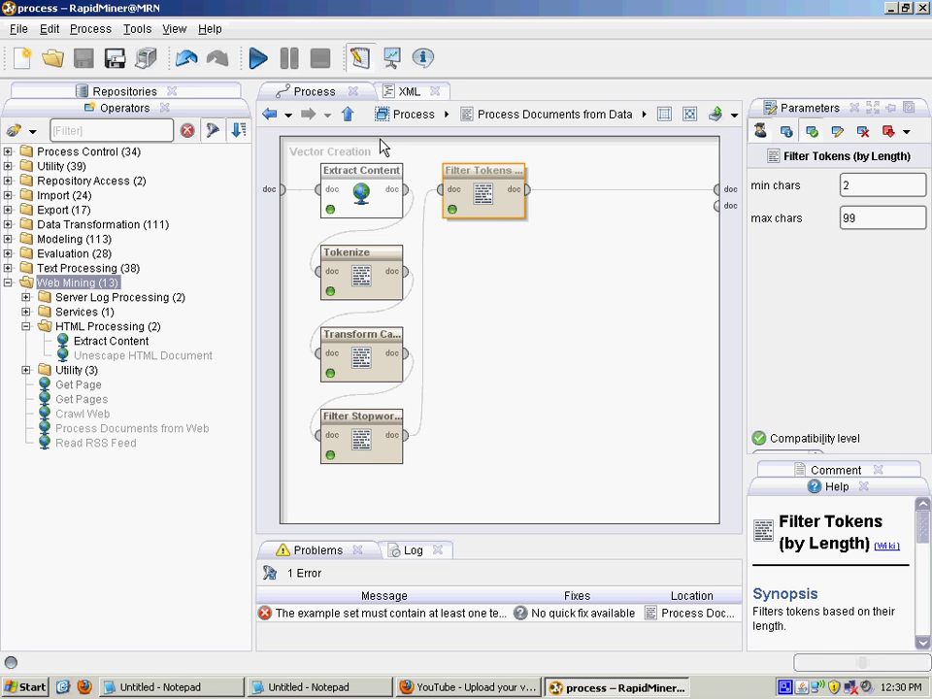
left_click(348, 115)
left_click(361, 283)
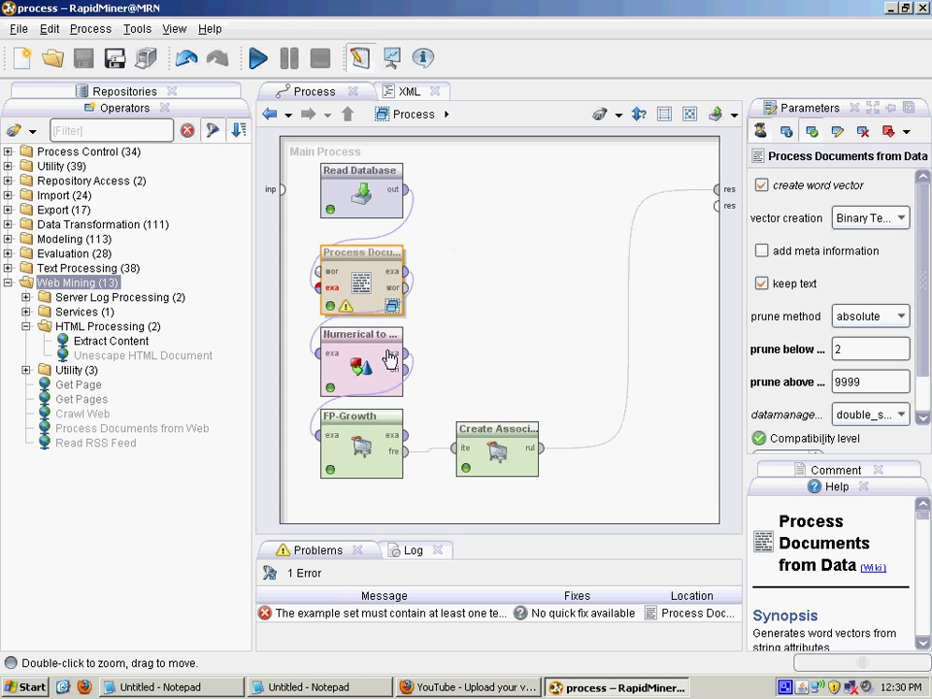
- Add a breakpoint after Process Documents from Data, then save and run the process
right_click(366, 288)
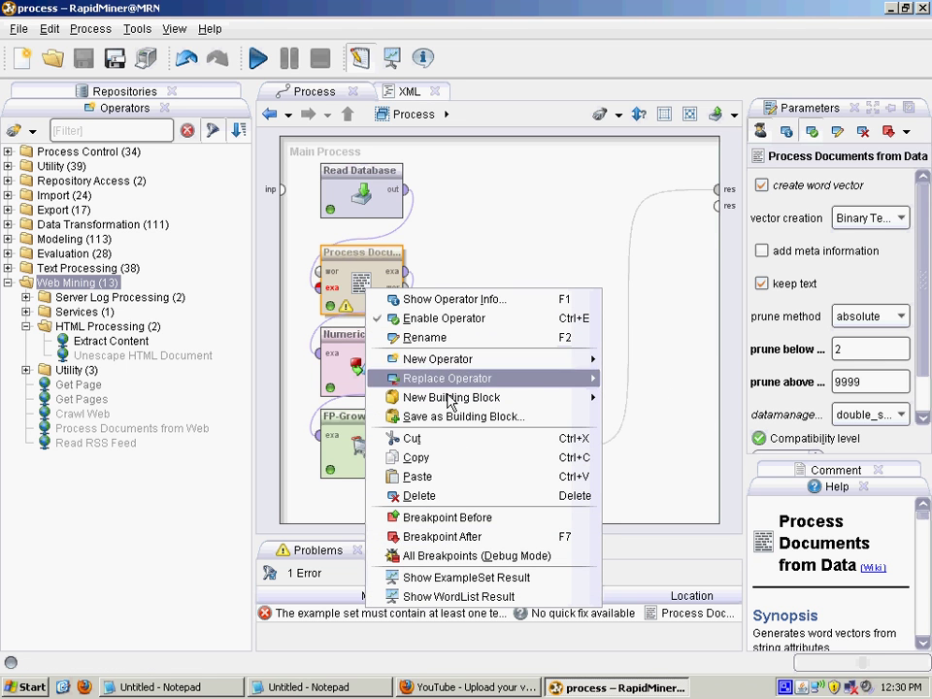
left_click(442, 539)
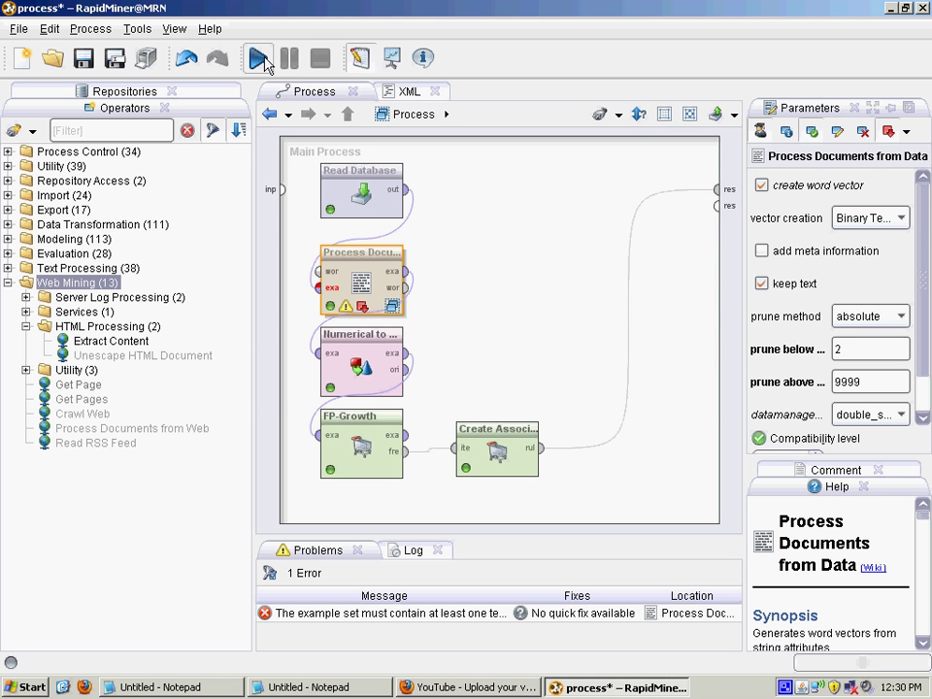
left_click(259, 59)
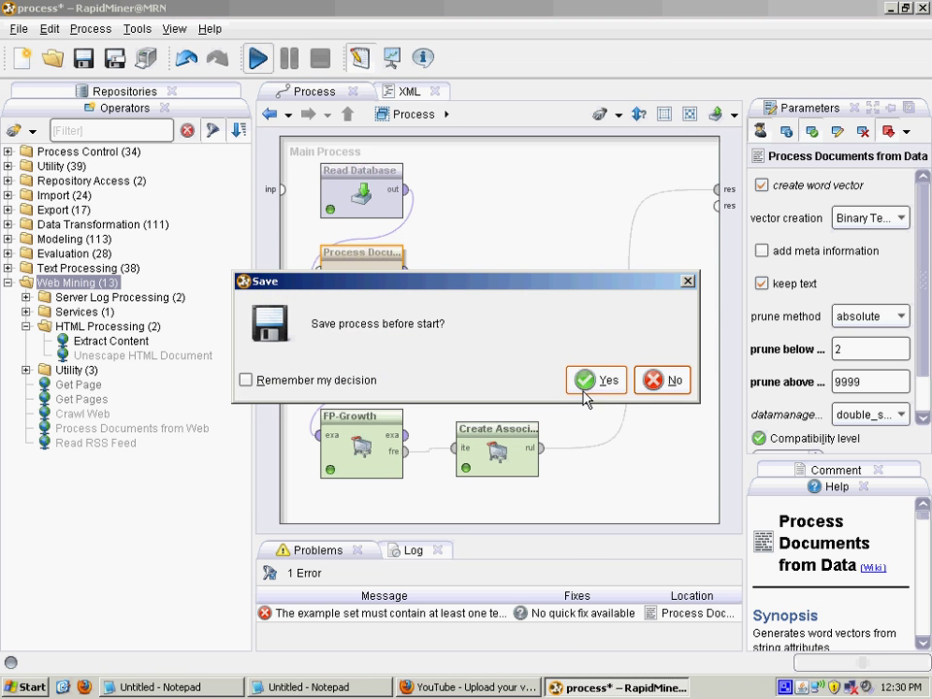
left_click(595, 386)
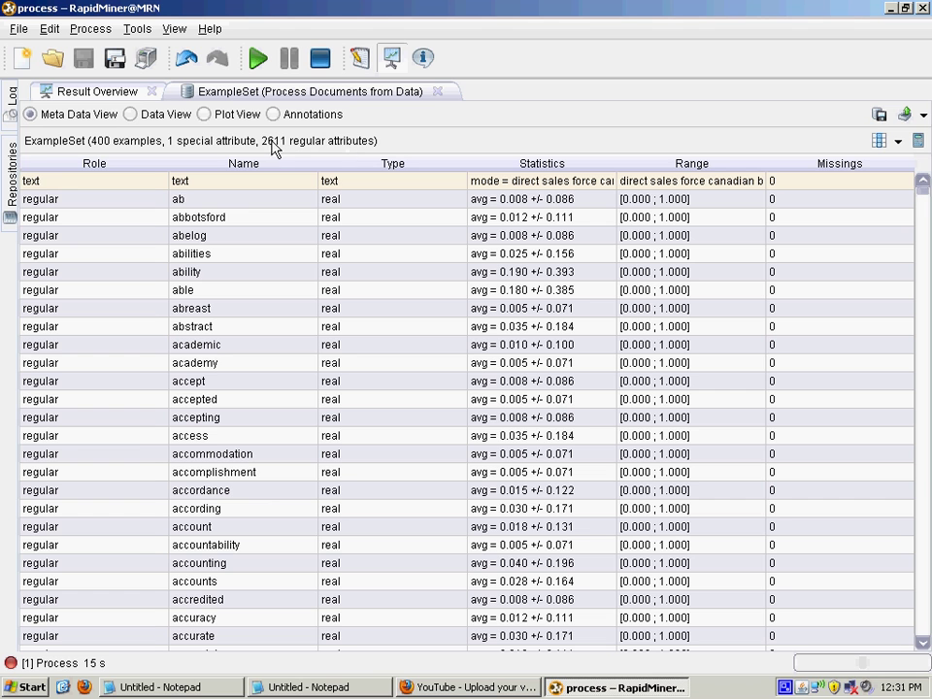
- Browse the word attributes ab, abbotsford, abelog, abilities and abreast in the ExampleSet
left_click(247, 201)
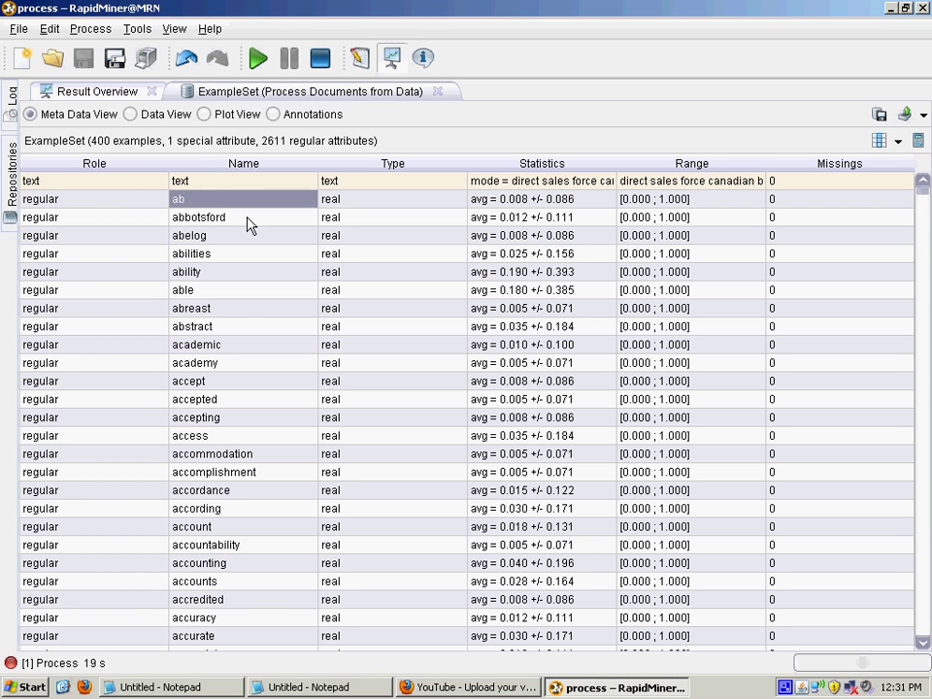
left_click(248, 216)
left_click(252, 236)
left_click(250, 254)
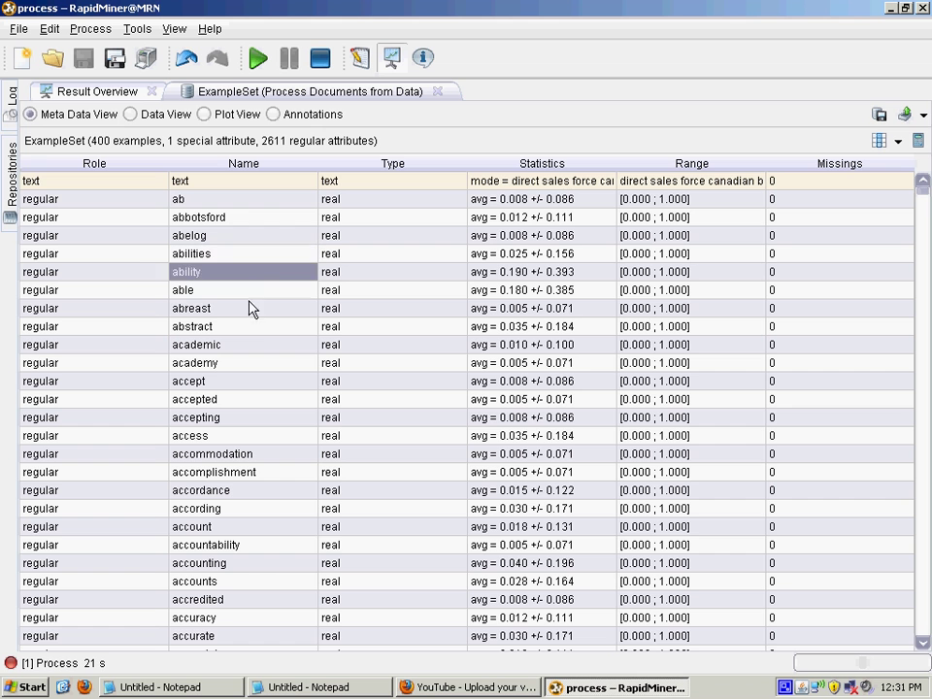
left_click(249, 308)
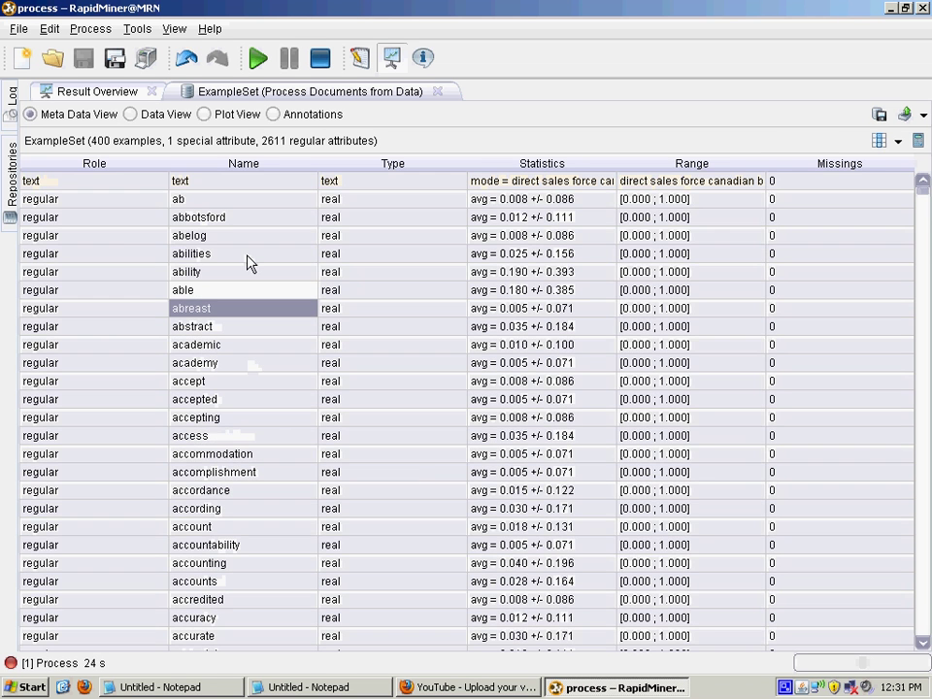
left_click(132, 114)
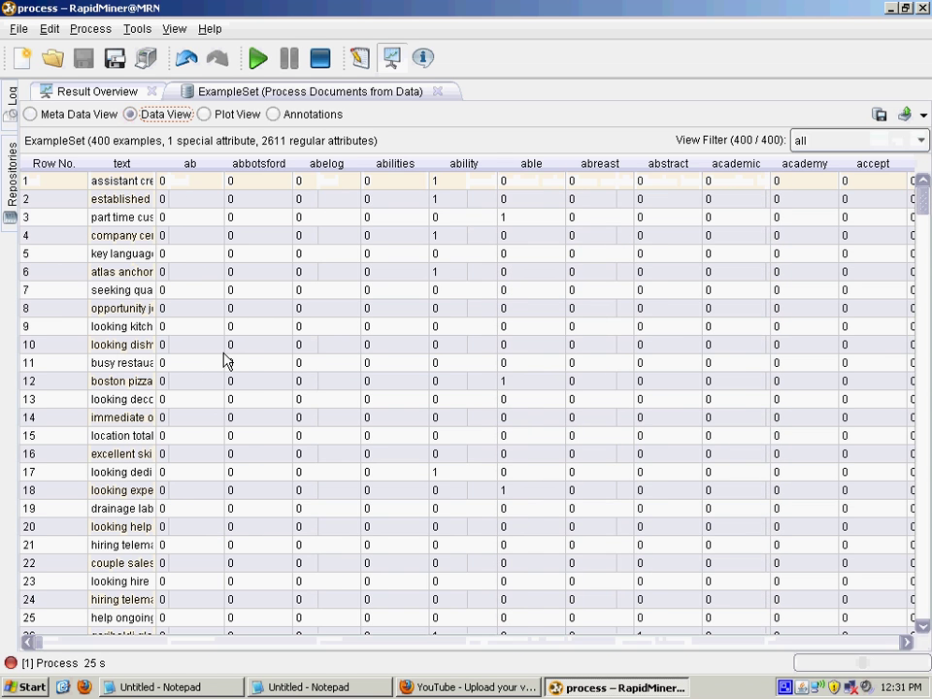
left_click(456, 183)
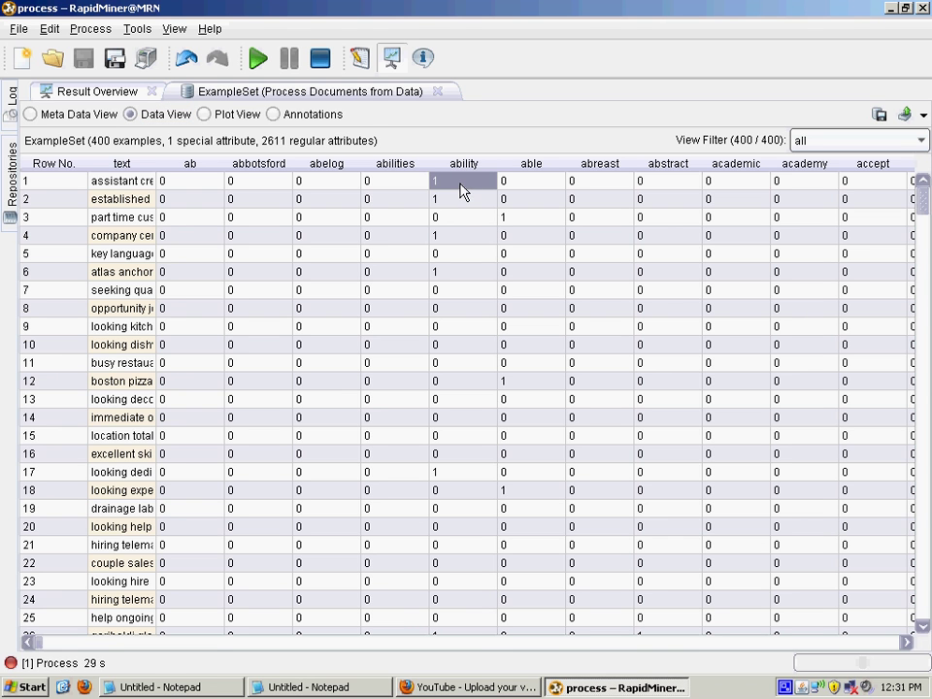
left_click(460, 218)
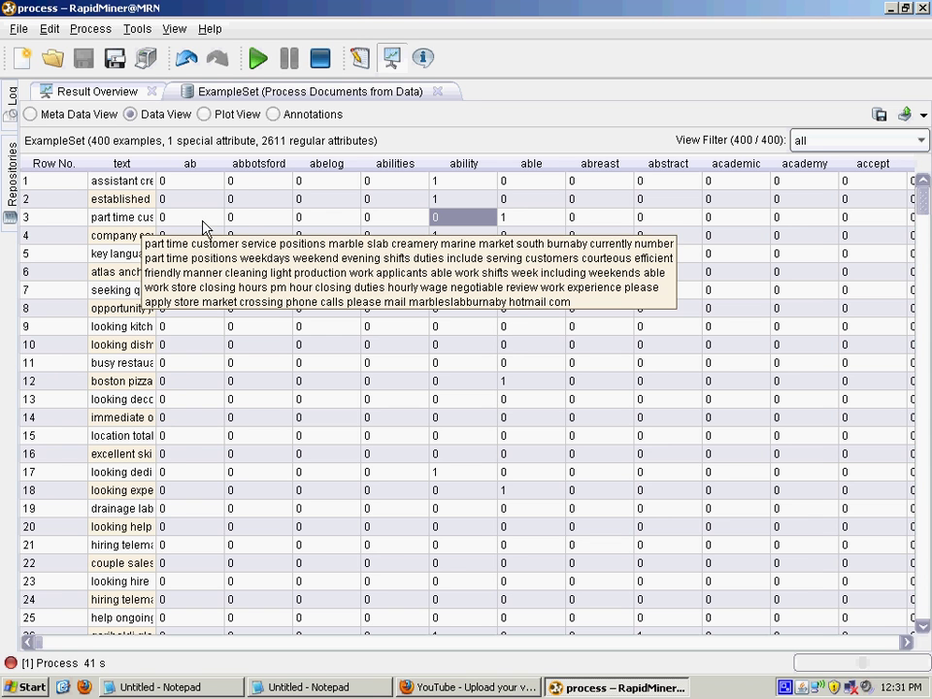
scroll(229, 316, "down", 4)
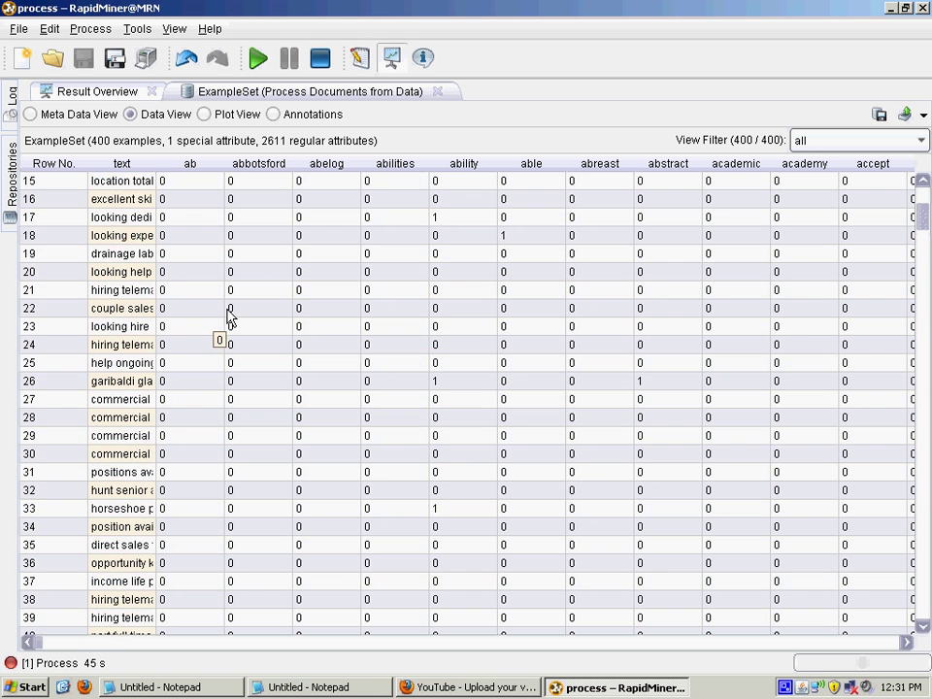
scroll(229, 316, "up", 5)
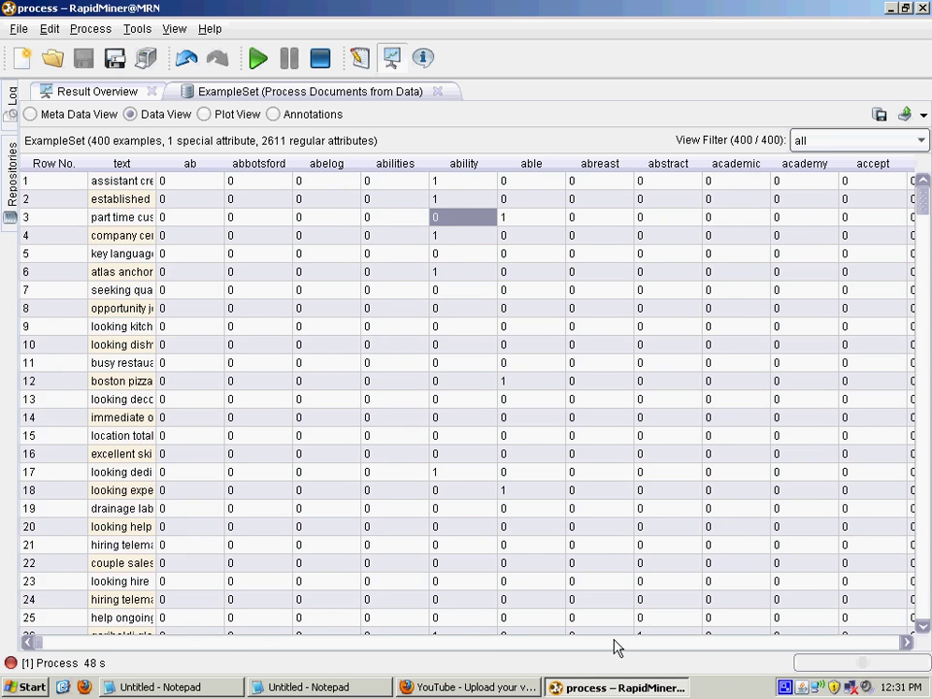
left_click(613, 642)
left_click(614, 642)
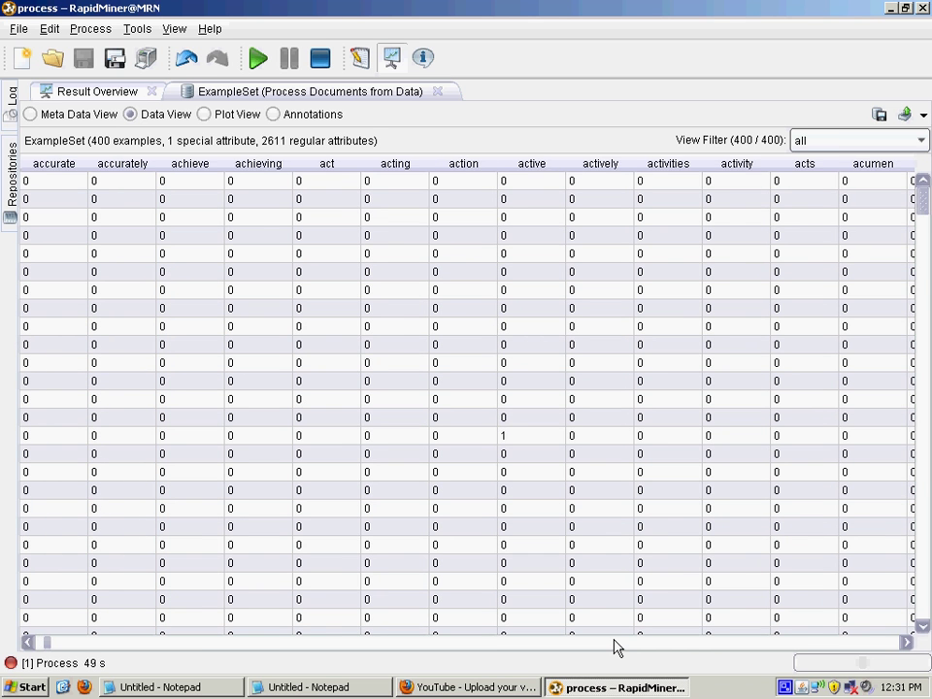
left_click(615, 642)
left_click(614, 642)
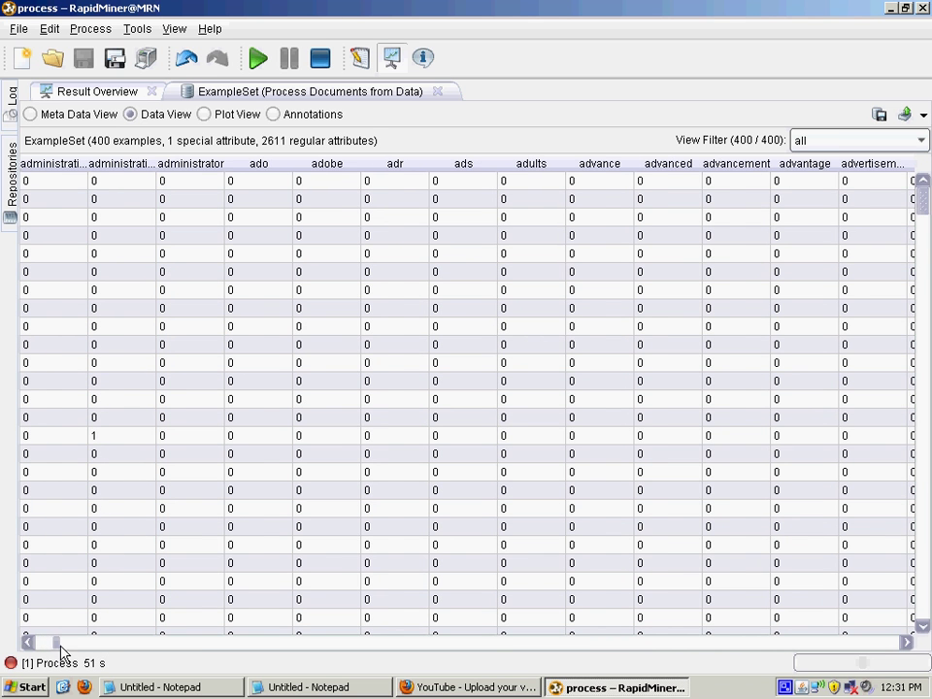
left_click(28, 641)
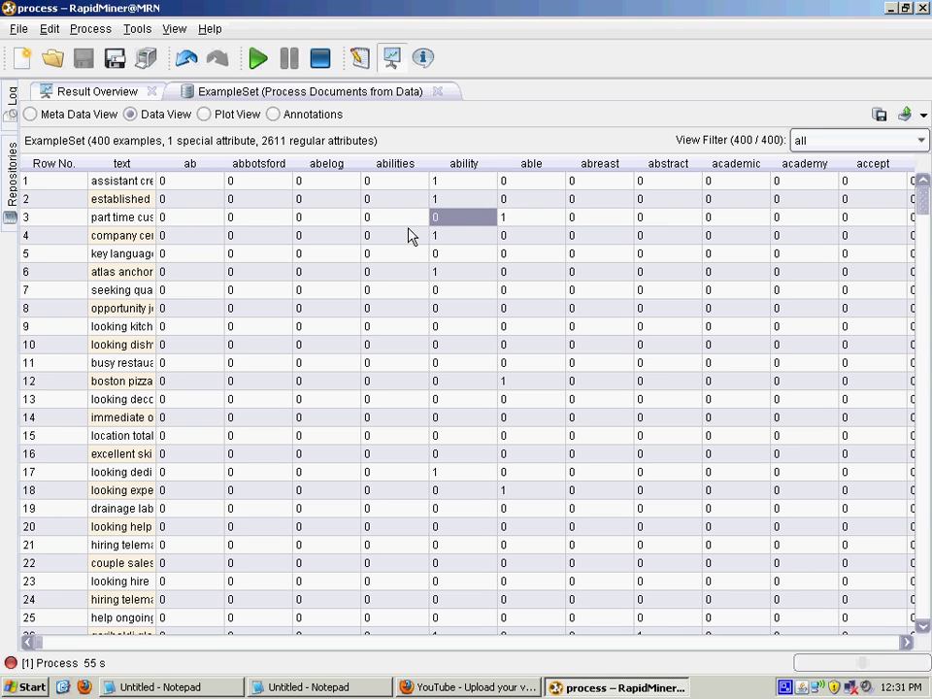
left_click(451, 201)
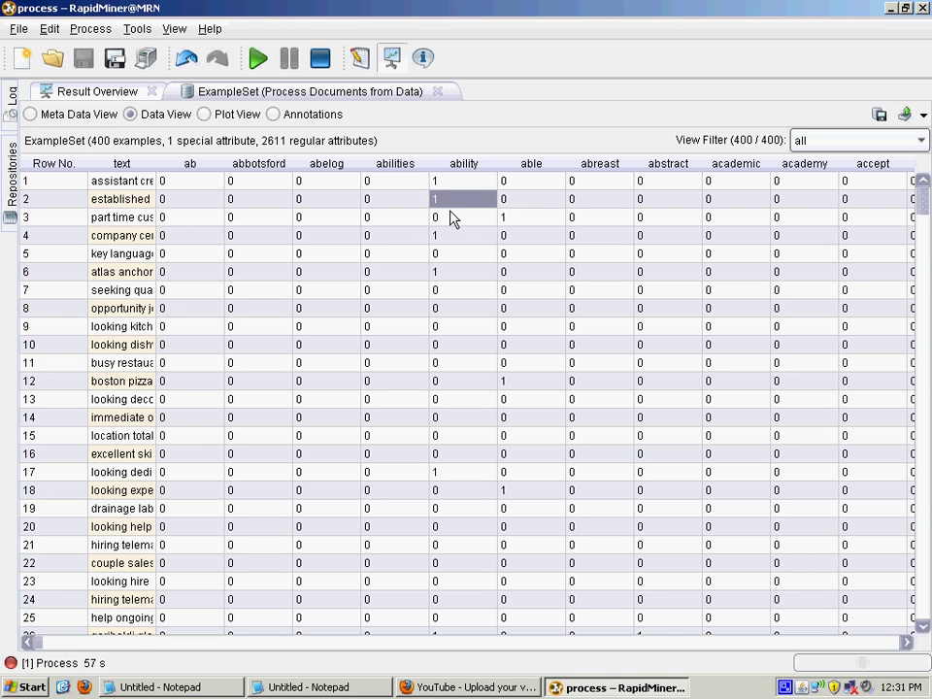
left_click(453, 236)
- Compare ability values, then review Process Documents' vector creation options and prune below value of 2
left_click(452, 202)
left_click(359, 58)
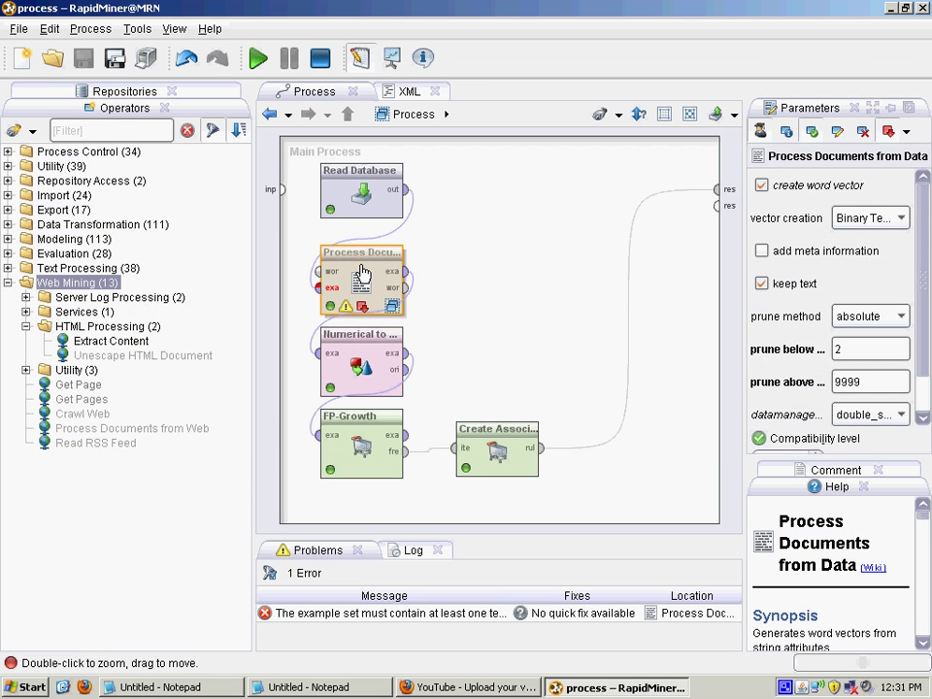
left_click(899, 217)
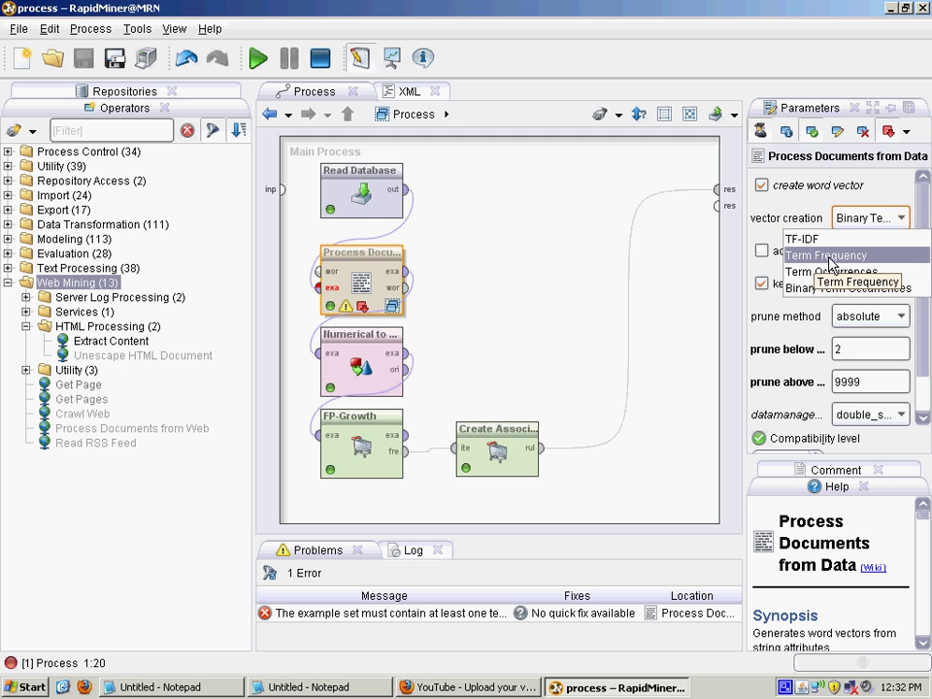
left_click(507, 320)
left_click(361, 281)
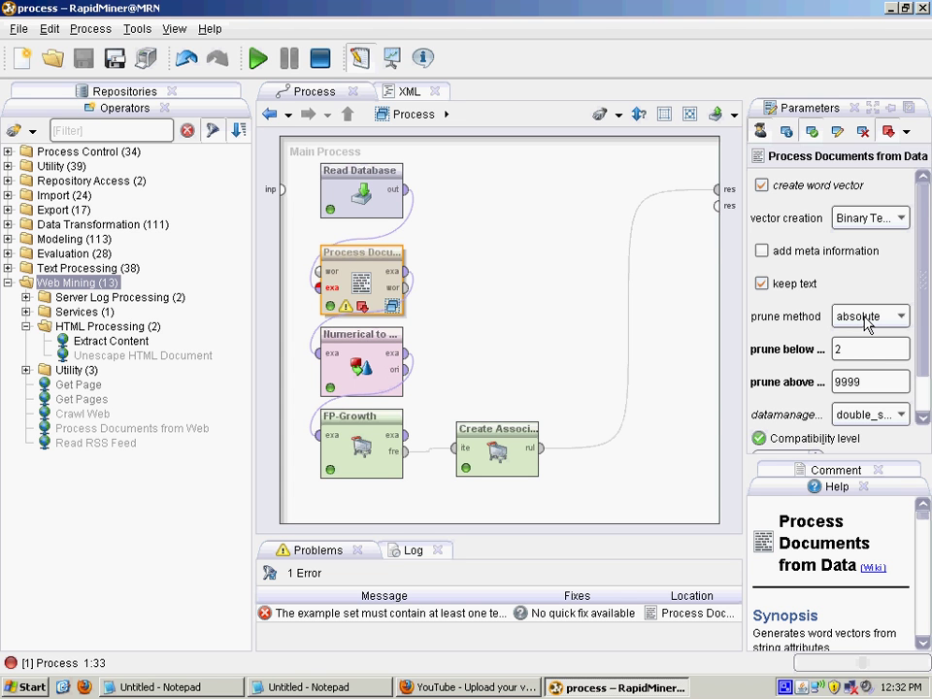
left_click(853, 349)
- Move the breakpoint from after Process Documents from Data to after Numerical to Binominal
left_click(361, 359)
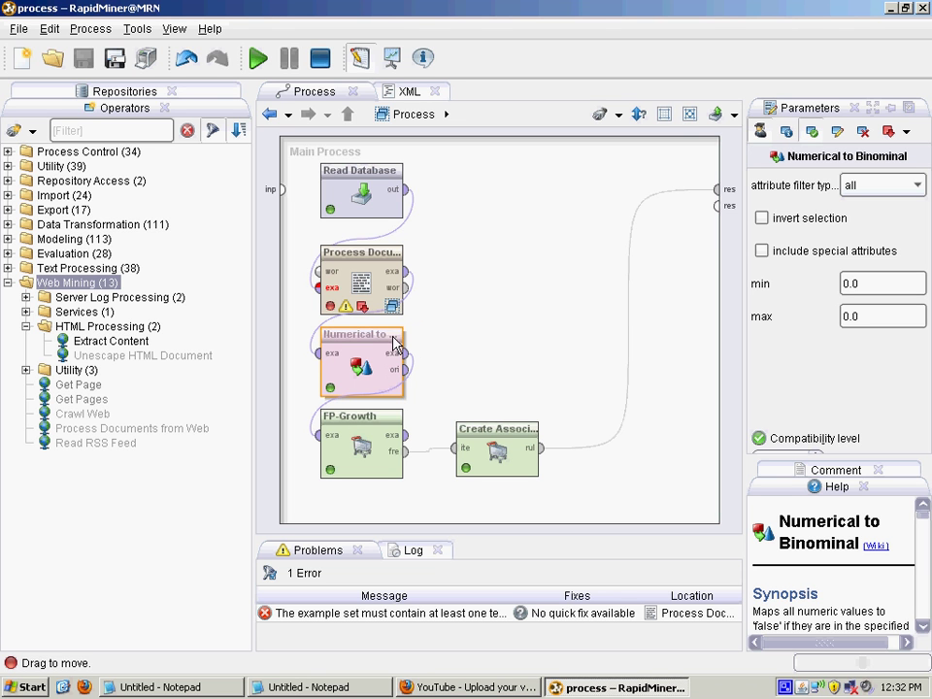
right_click(370, 306)
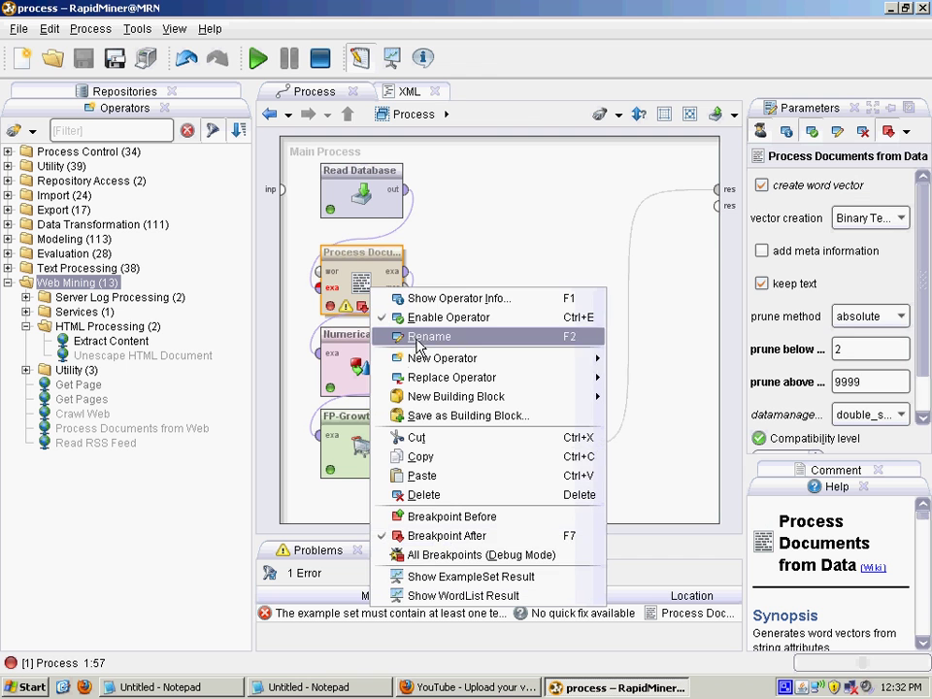
left_click(424, 535)
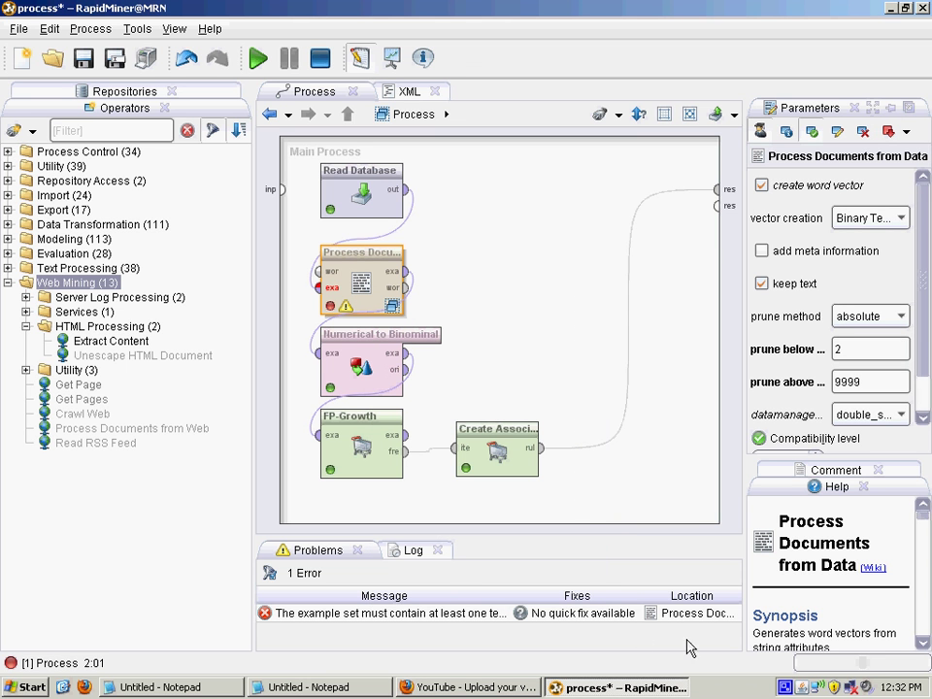
right_click(355, 369)
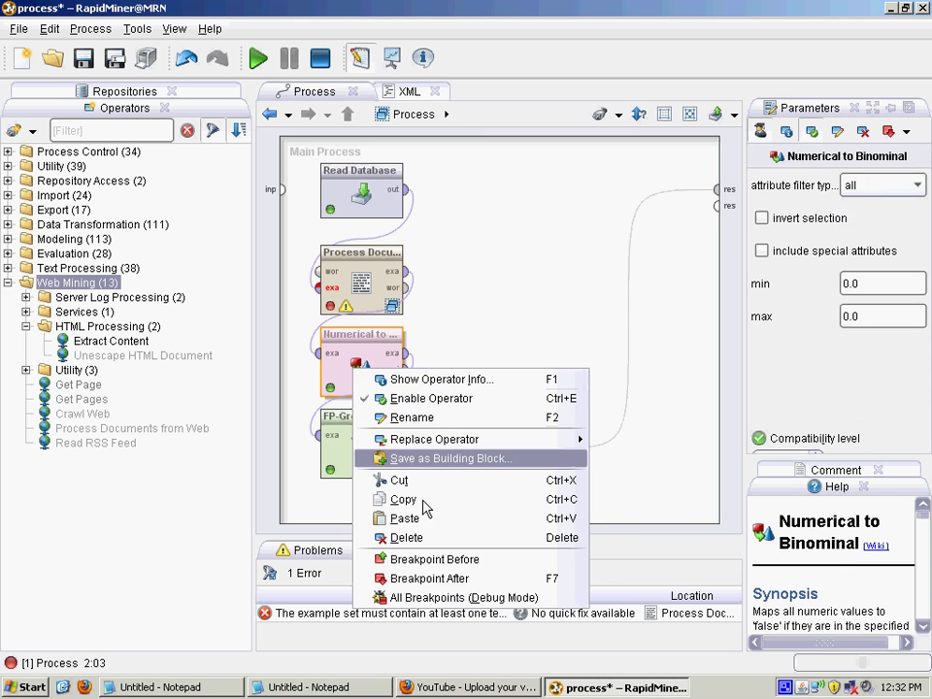
left_click(432, 578)
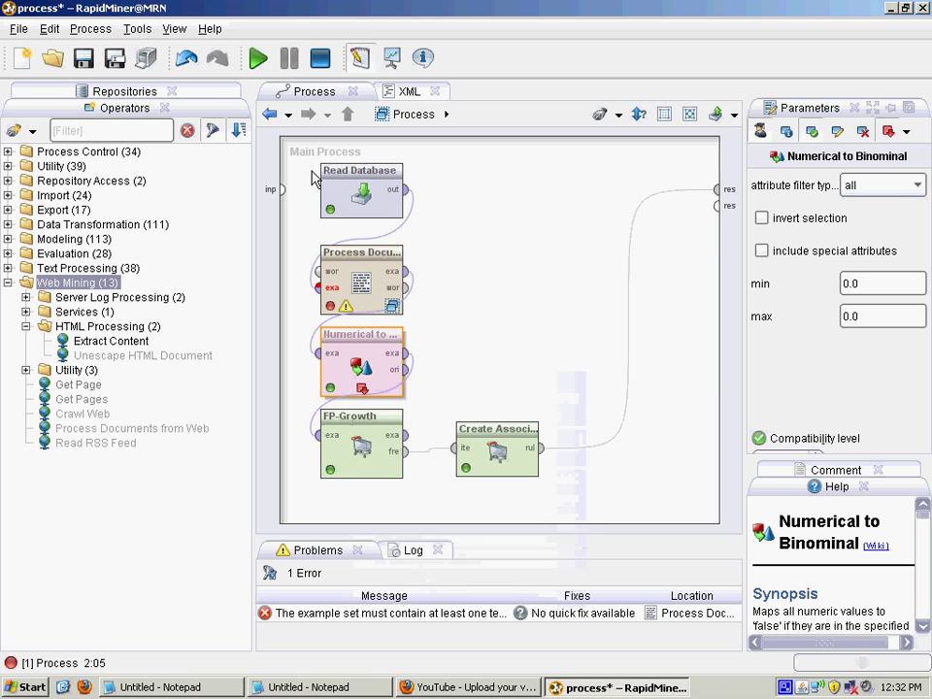
- Run to the Numerical to Binominal breakpoint and check the true/false word values in Data View
left_click(258, 60)
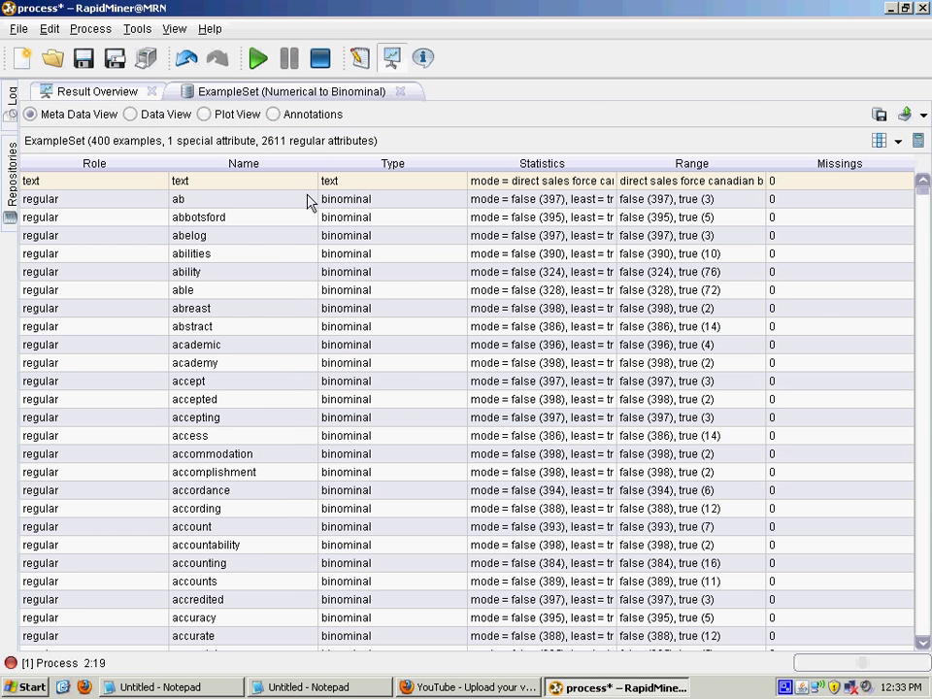
left_click(130, 114)
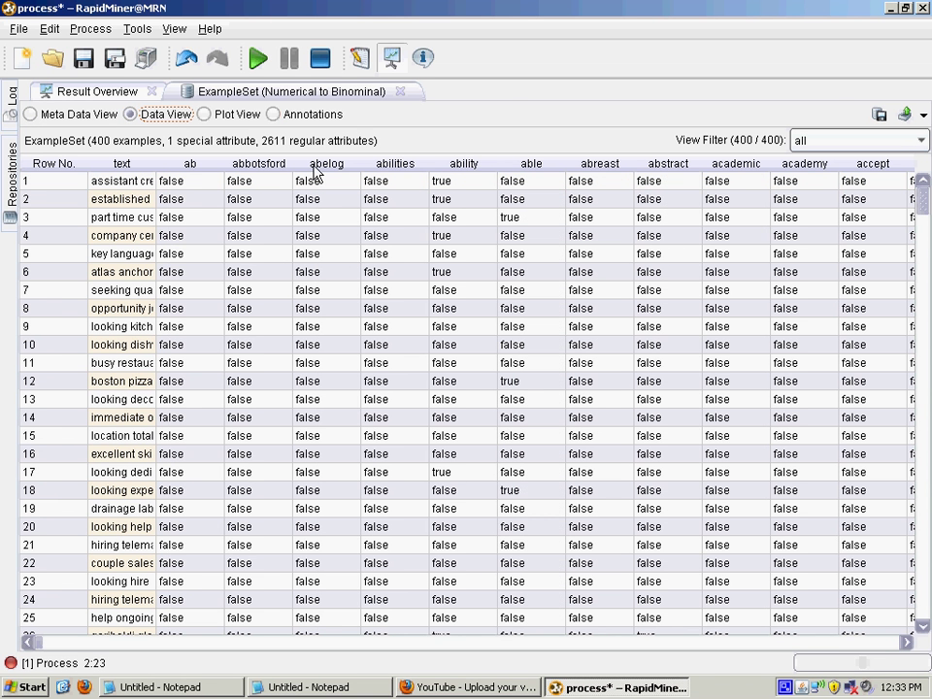
left_click(361, 58)
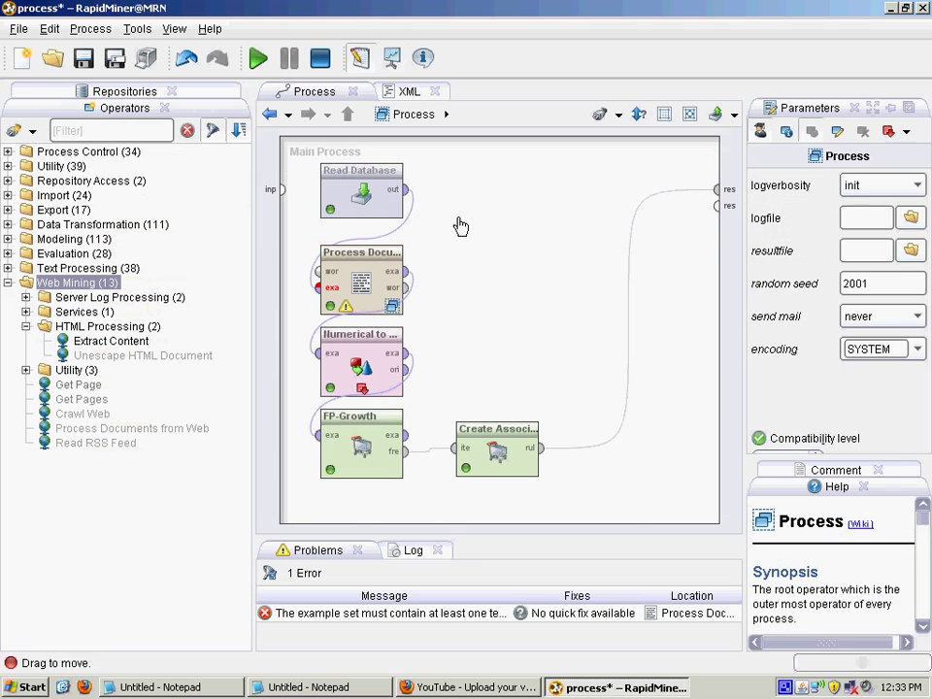
- Move Create Association Rules beside FP-Growth and shift the breakpoint from Numerical to Binominal to FP-Growth
left_click(355, 439)
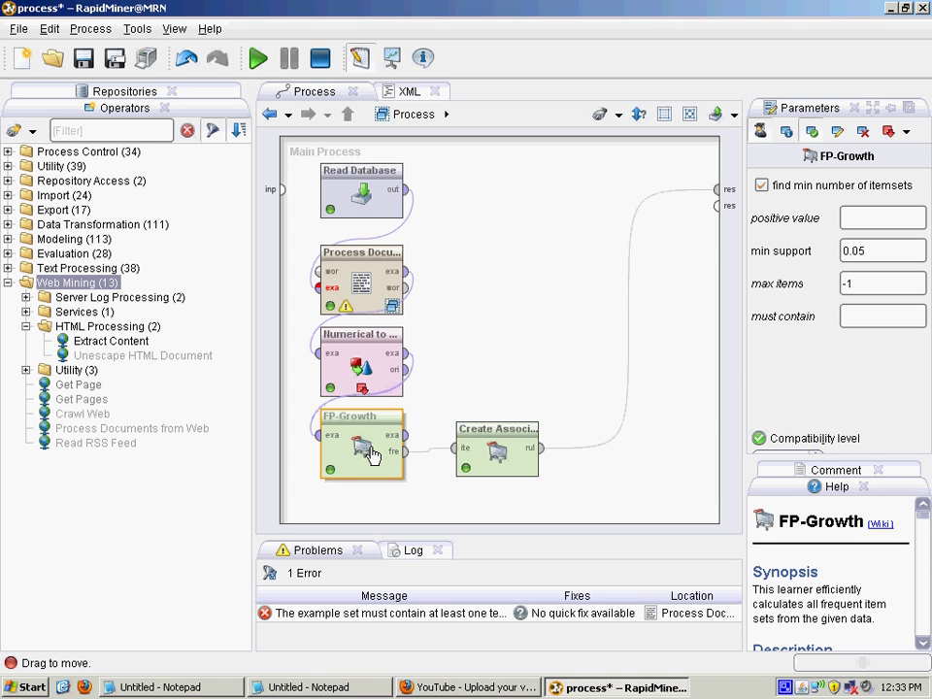
left_click_drag(492, 451, 480, 439)
right_click(488, 443)
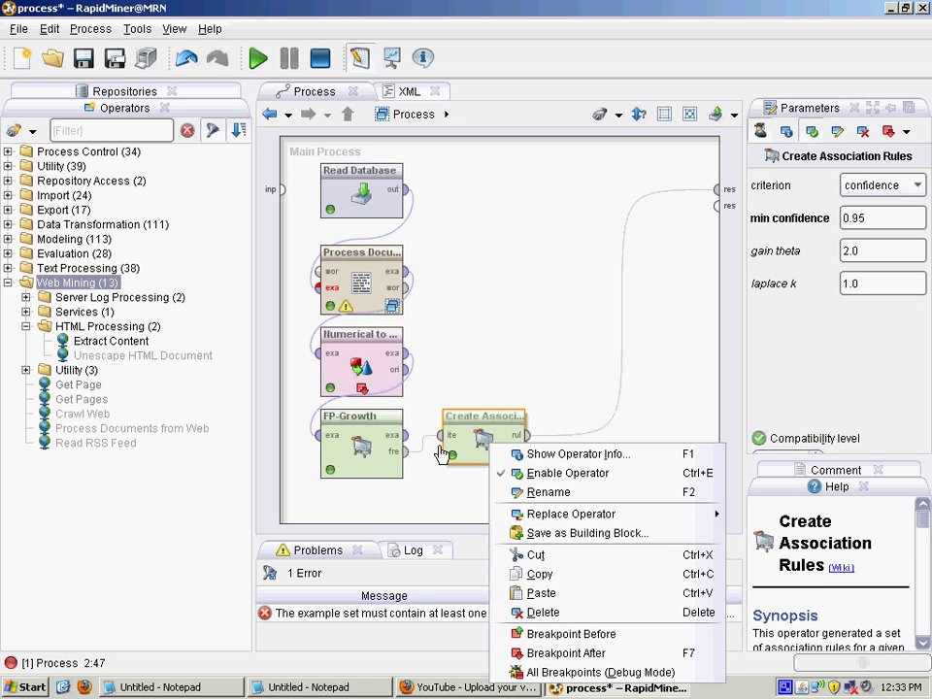
right_click(359, 449)
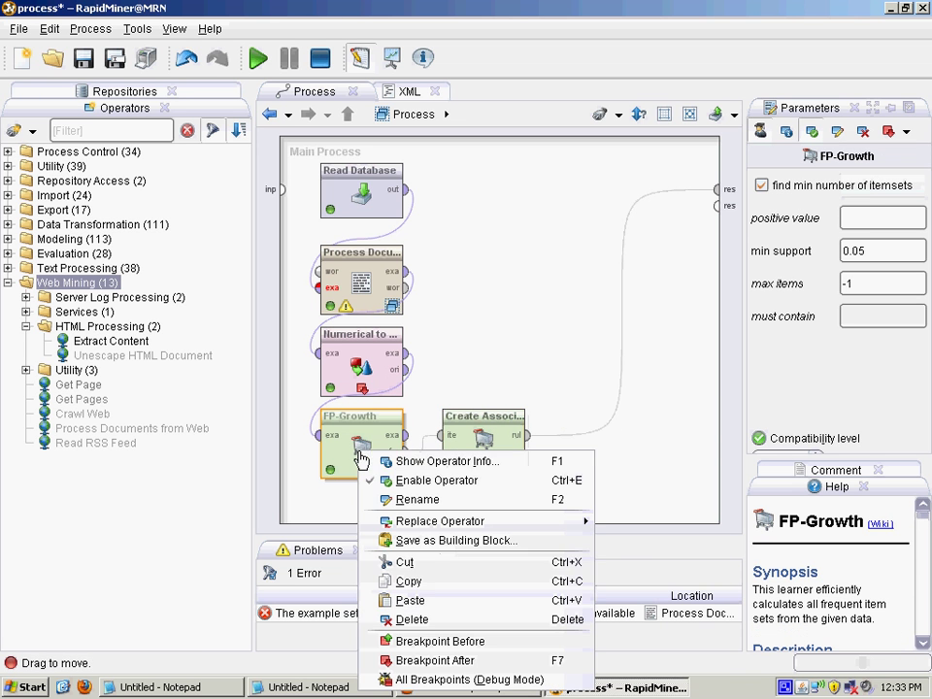
left_click(444, 660)
left_click(366, 362)
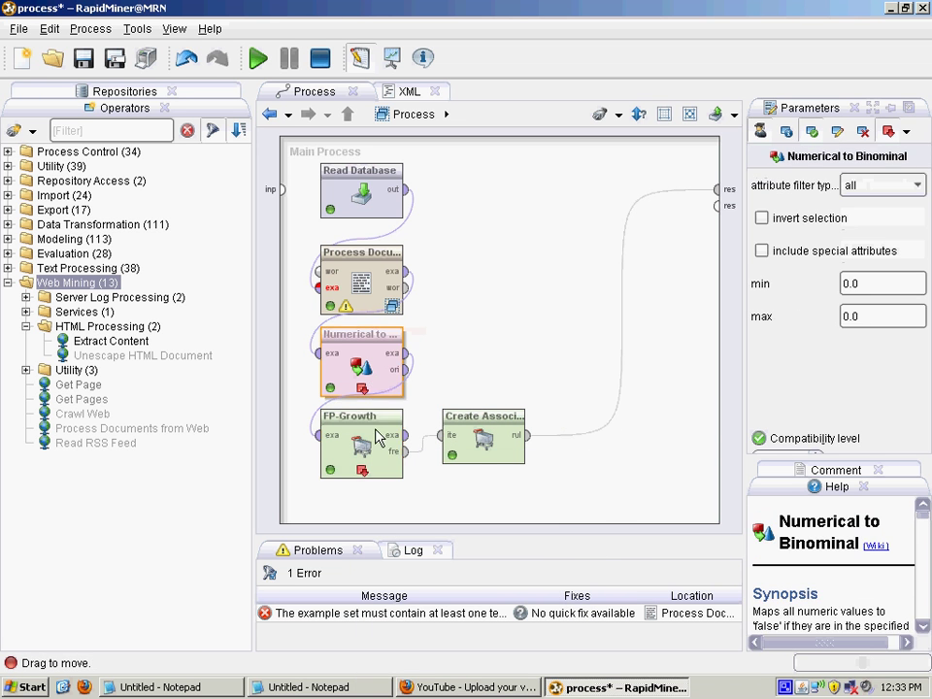
right_click(366, 362)
left_click(438, 579)
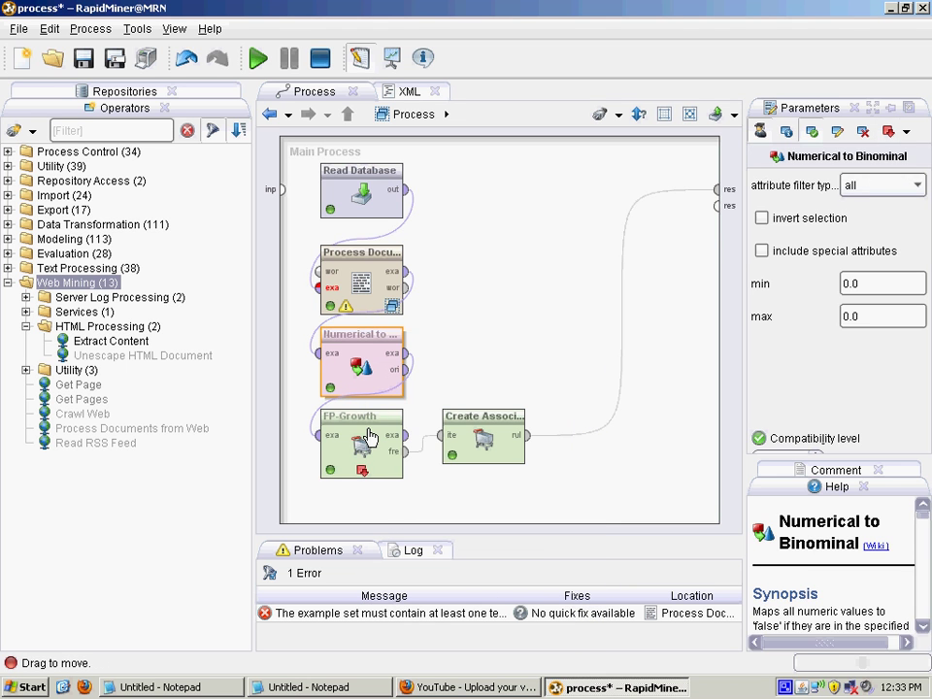
- Set FP-Growth's min support to 0.05
left_click(368, 438)
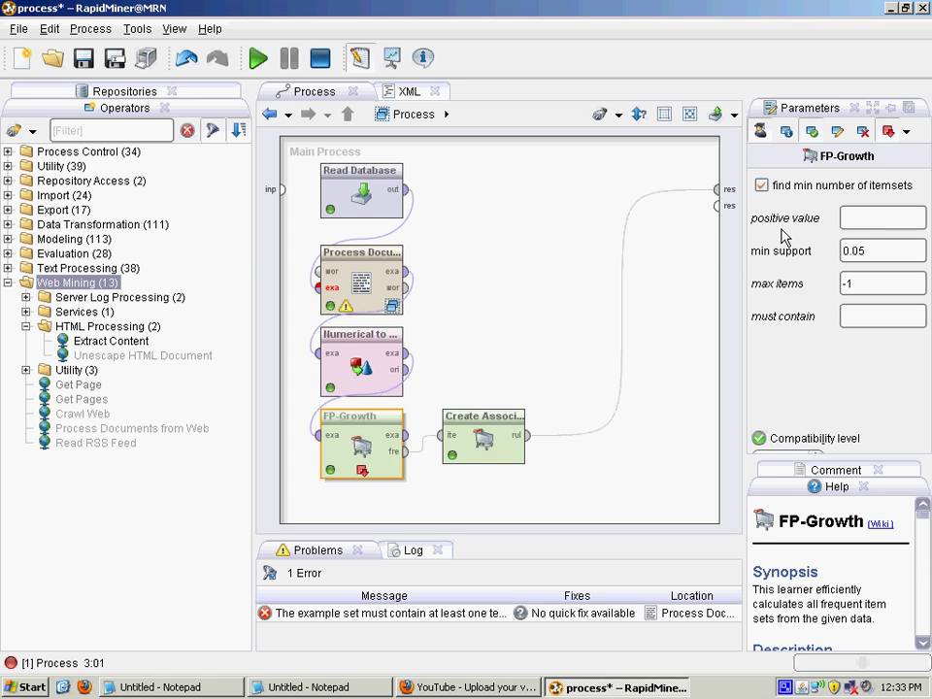
mouse_move(785, 237)
left_click(849, 252)
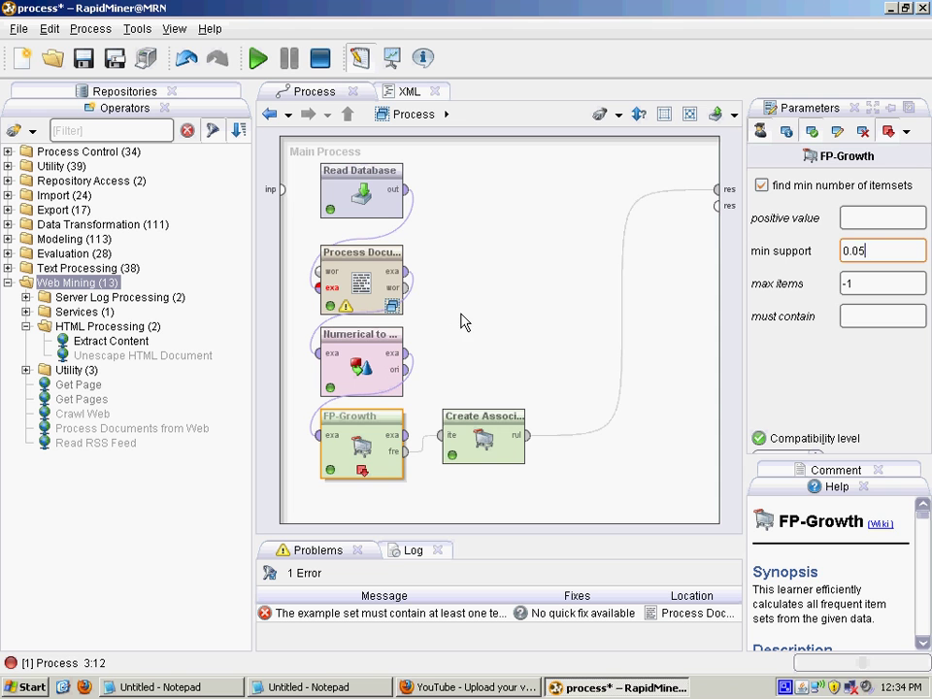
- Run the process and browse the single-word frequent itemsets down to the two-item sets
left_click(259, 59)
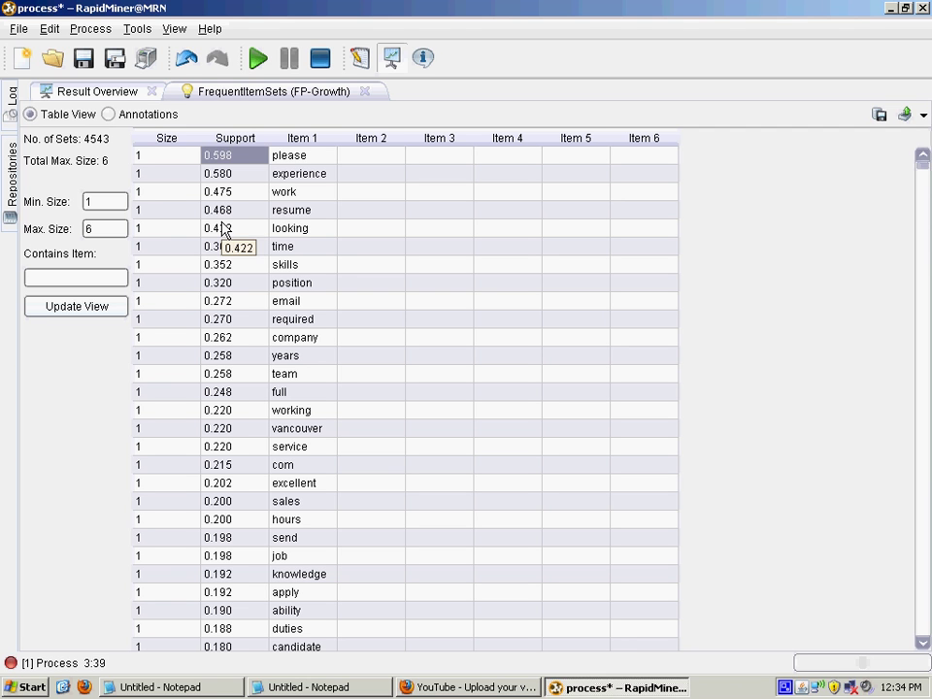
left_click(311, 162)
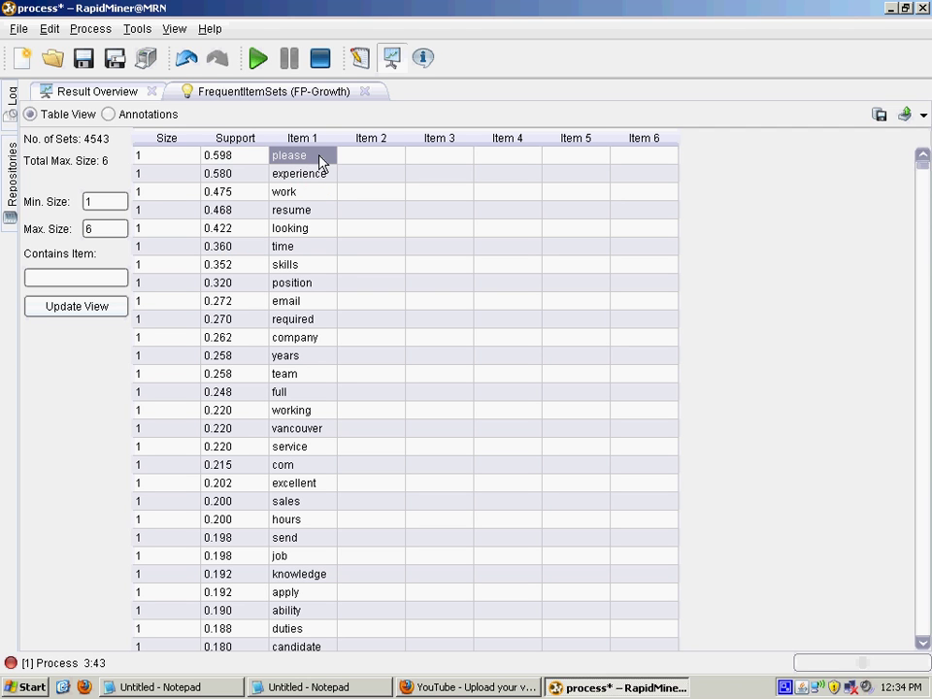
scroll(306, 244, "down", 3)
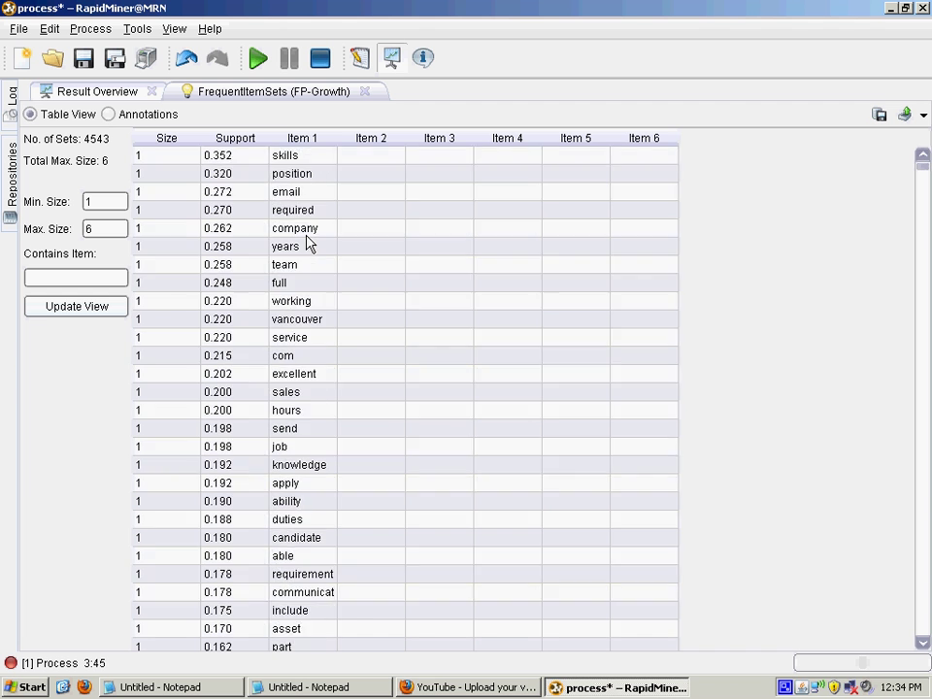
scroll(306, 244, "down", 8)
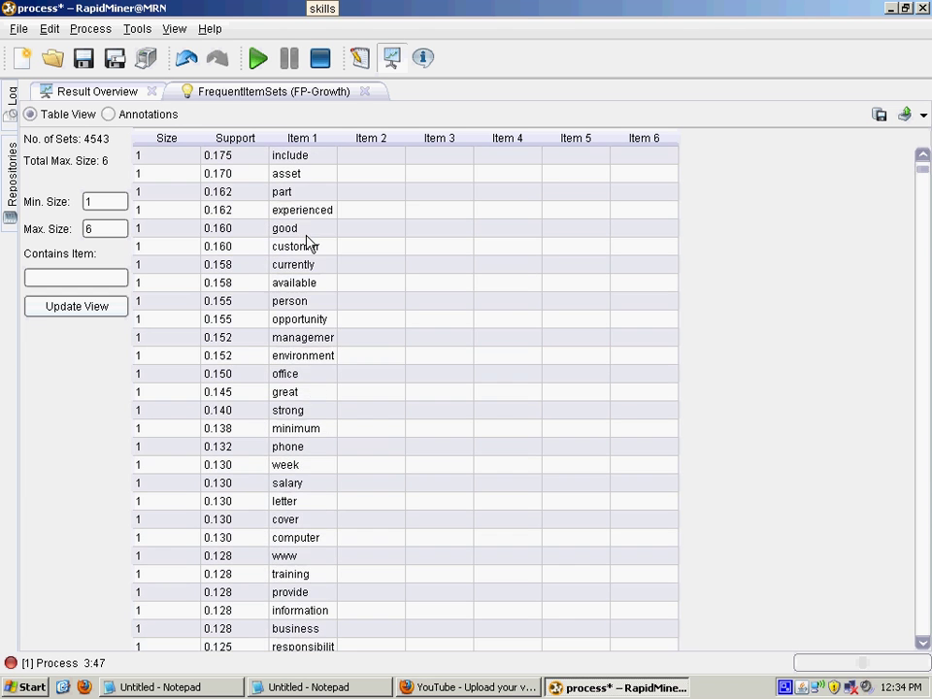
scroll(306, 243, "down", 10)
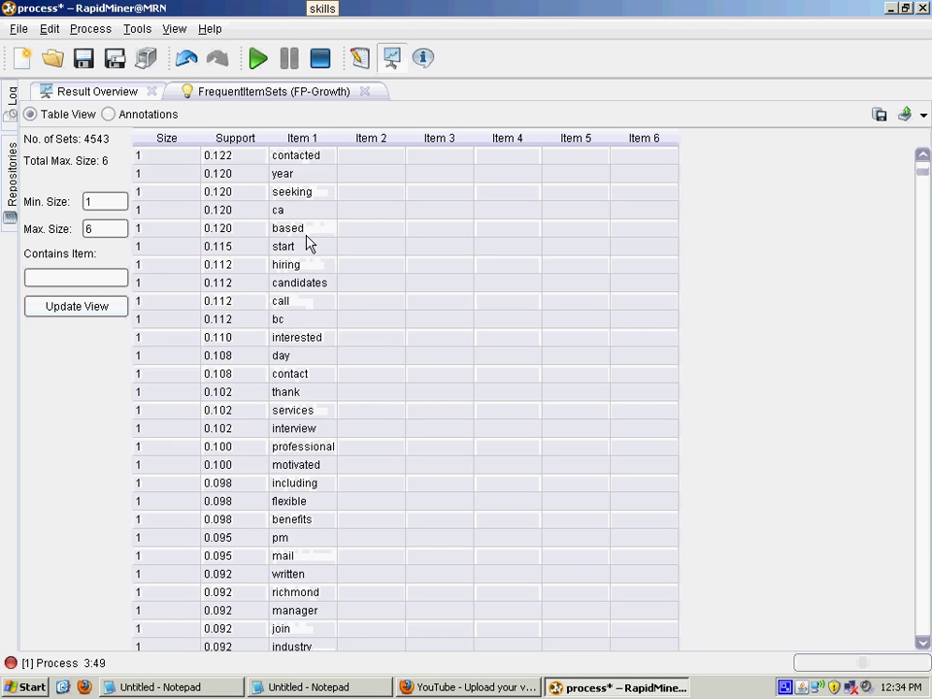
scroll(307, 245, "down", 6)
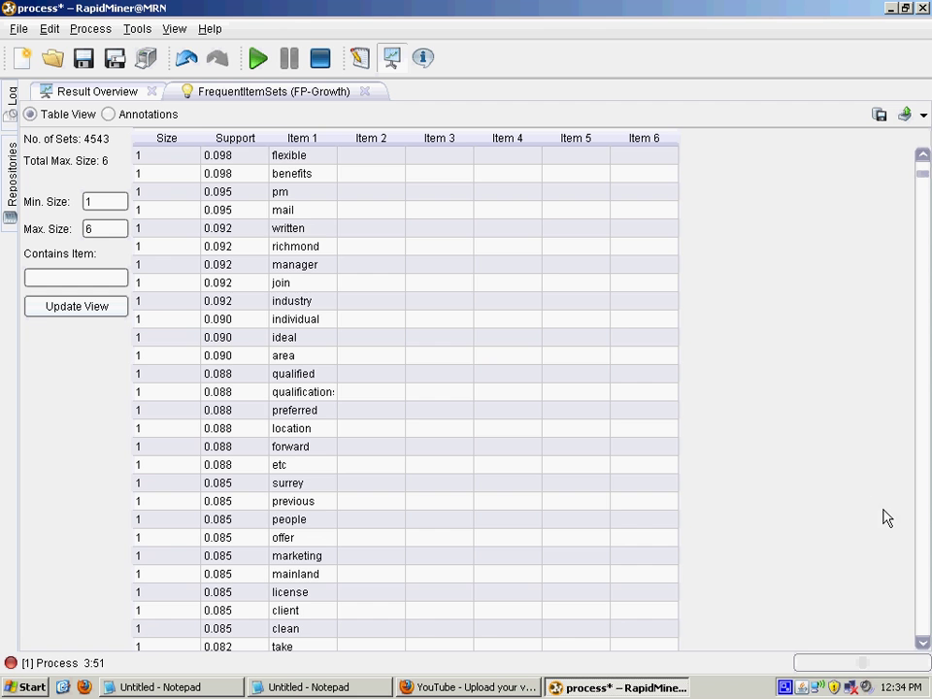
left_click(923, 508)
left_click(923, 509)
left_click(923, 510)
left_click(923, 509)
left_click(923, 509)
scroll(462, 447, "up", 1)
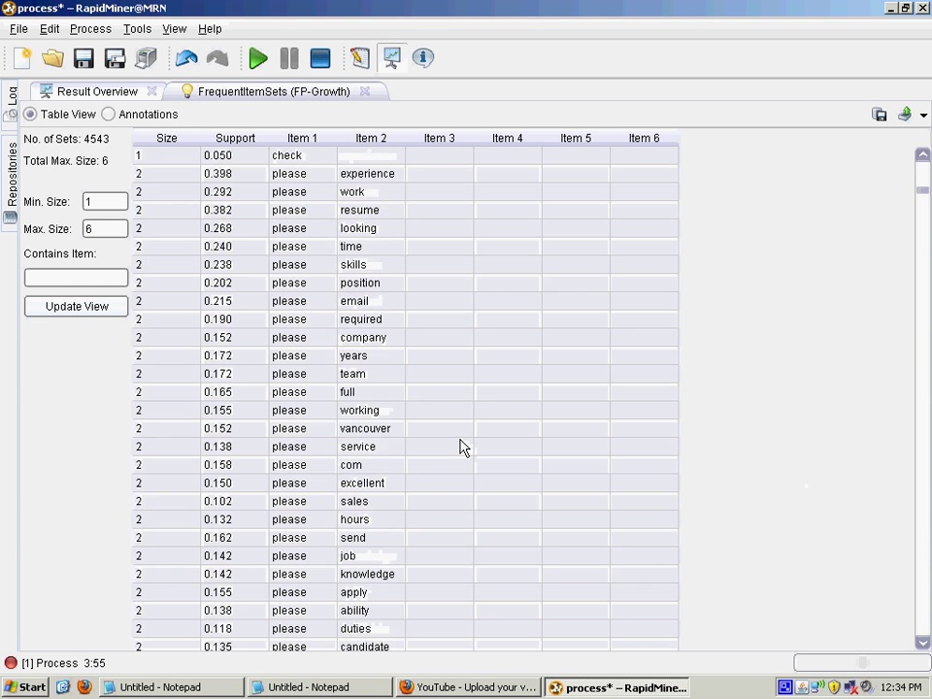
scroll(456, 446, "up", 1)
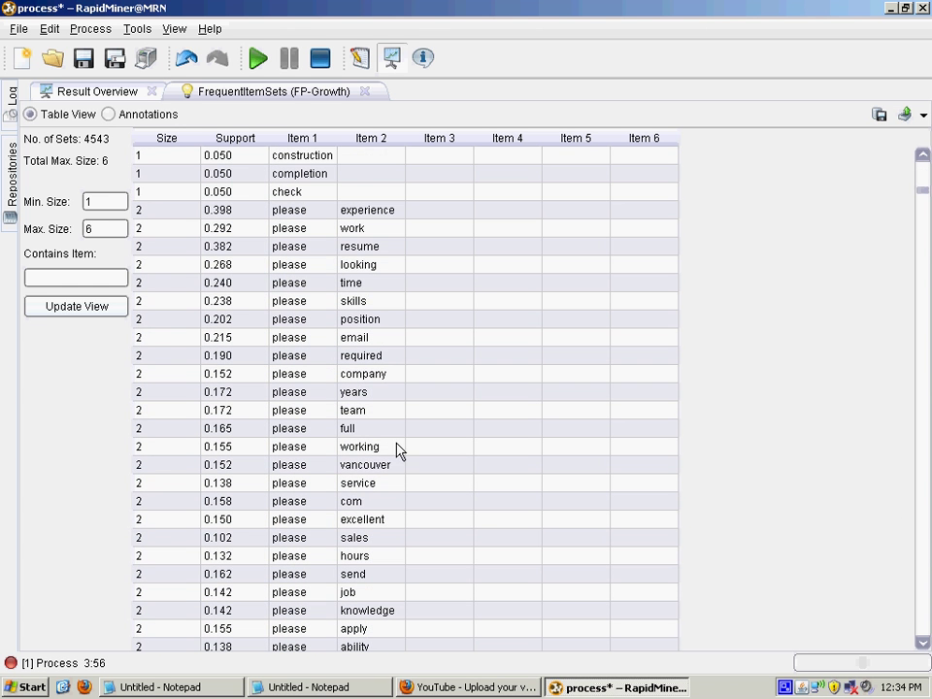
- Inspect the please, experience pair (support 0.398) and page through pairs for please, experience, time and years
left_click(355, 212)
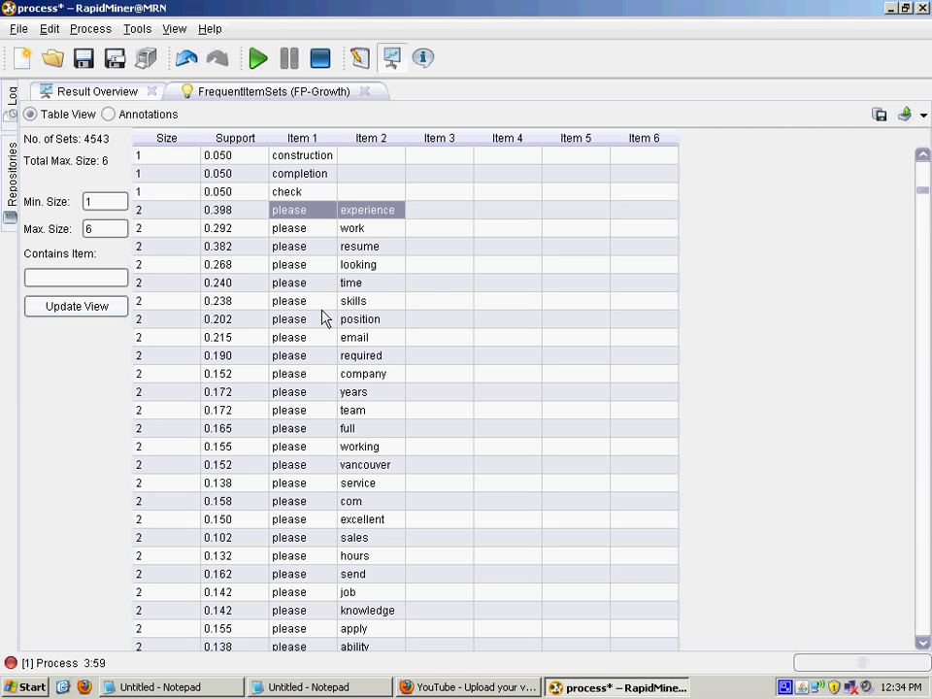
left_click(241, 214)
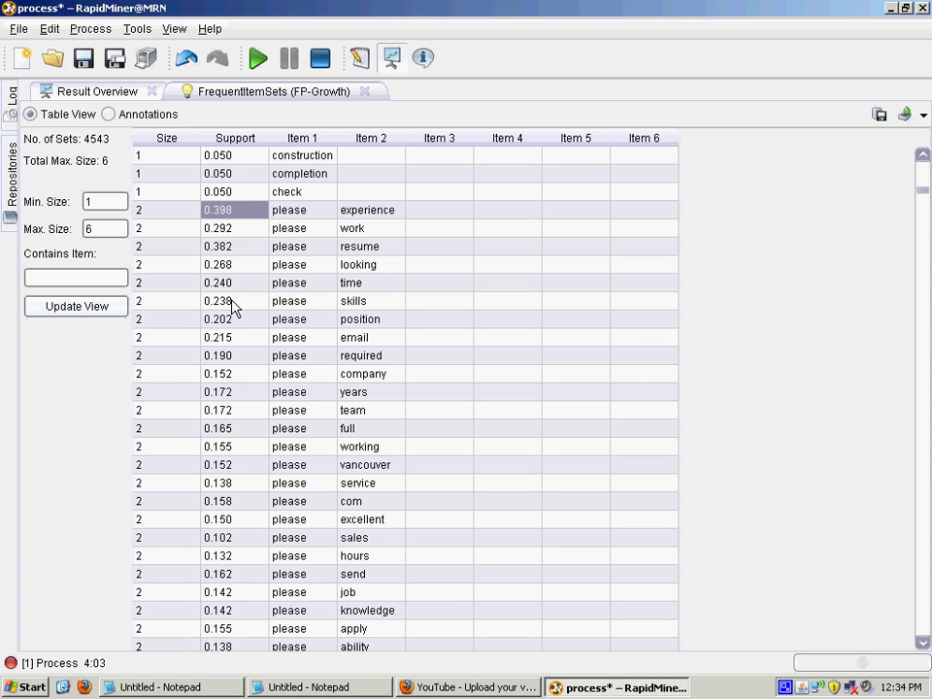
left_click(925, 588)
left_click(925, 588)
left_click(925, 588)
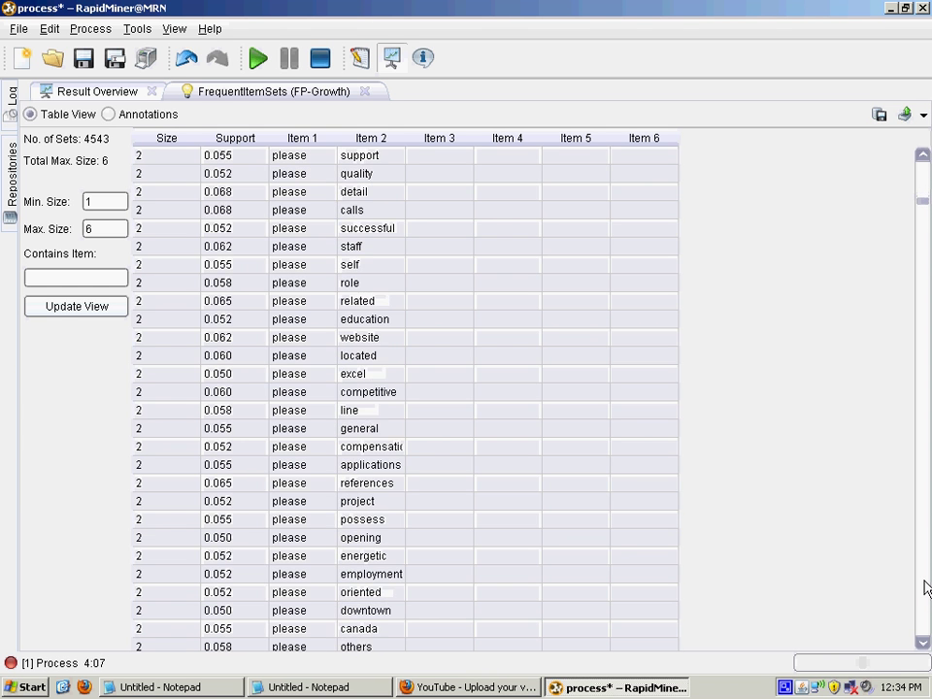
left_click(925, 588)
left_click(924, 588)
left_click(925, 588)
left_click(925, 588)
left_click(925, 588)
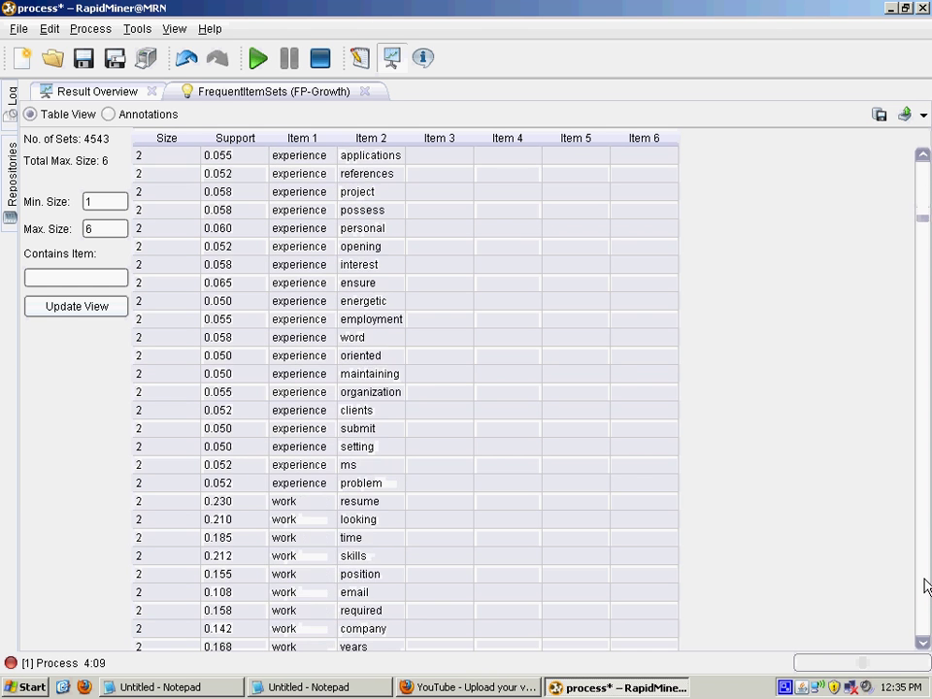
left_click(925, 588)
left_click(925, 589)
left_click(925, 589)
left_click(925, 588)
left_click(924, 588)
left_click(925, 588)
left_click(925, 589)
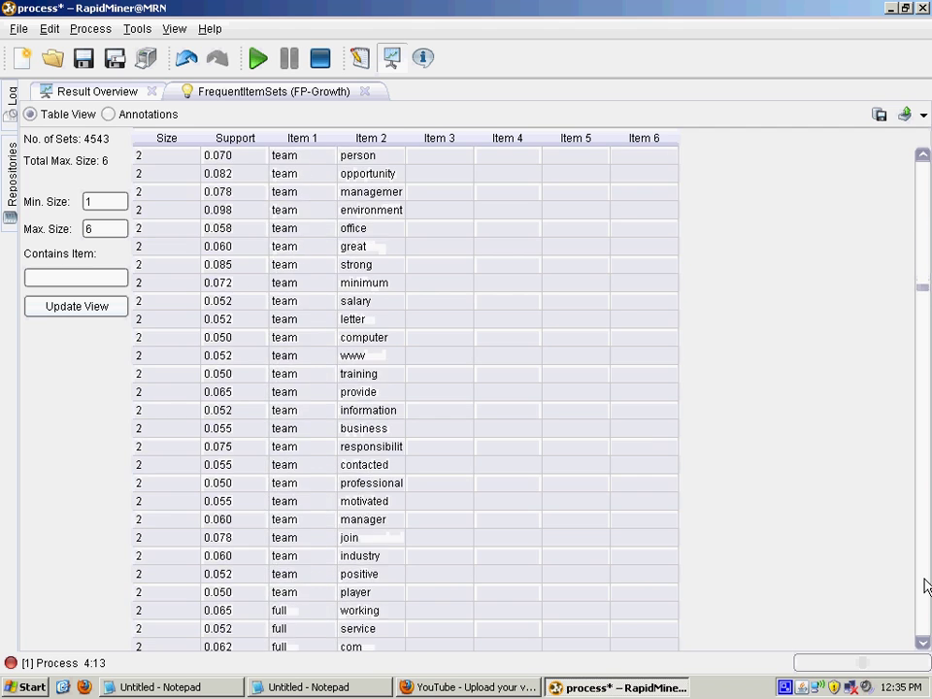
left_click_drag(925, 580, 924, 588)
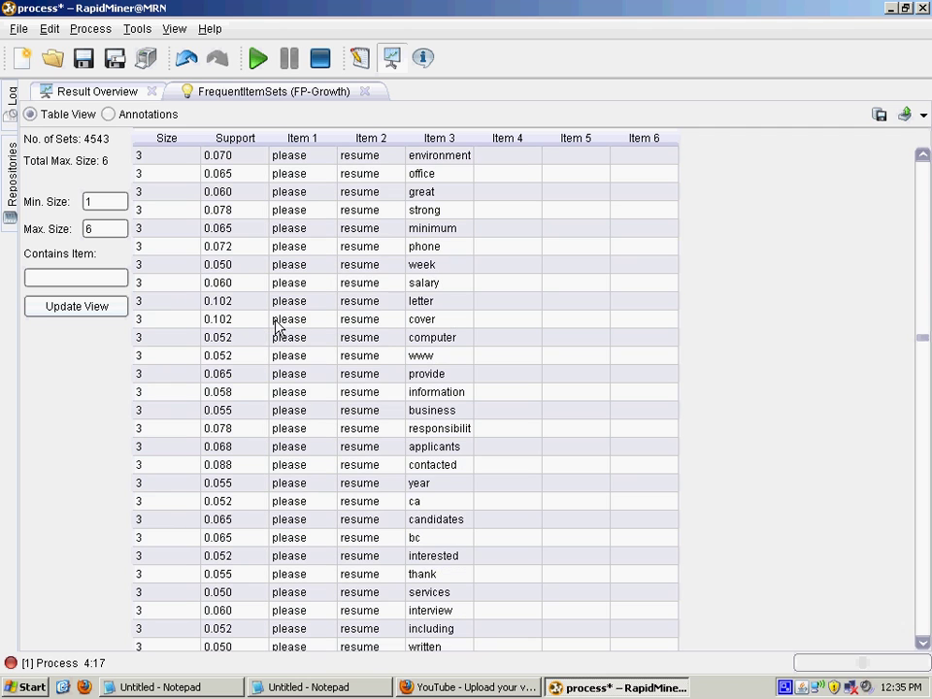
- Check the please, resume, cover itemset's 0.102 support, then go back to the process design
left_click_drag(308, 320, 444, 330)
left_click(236, 319)
left_click(359, 59)
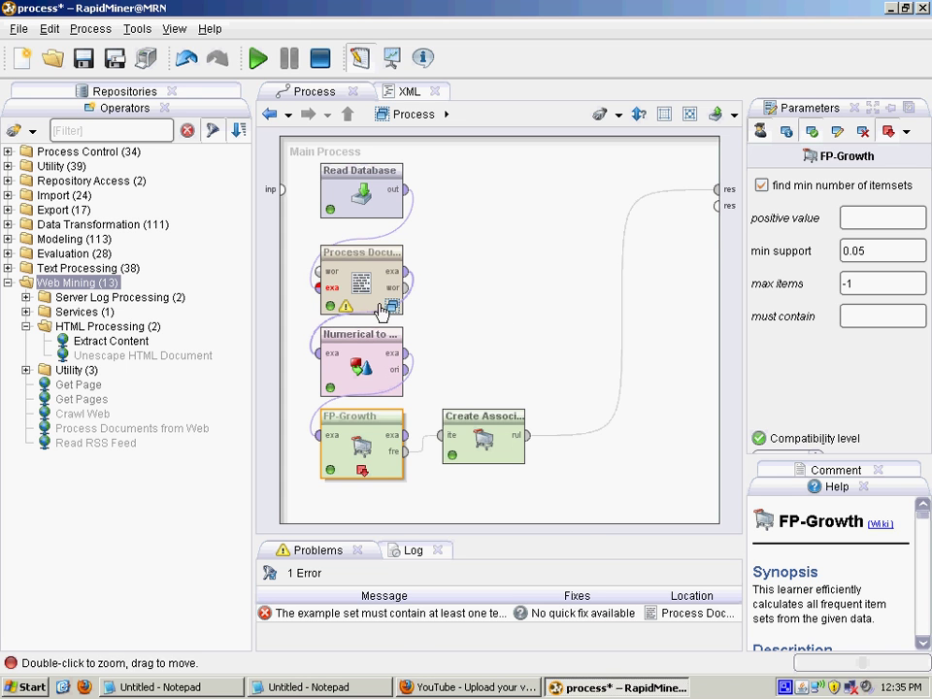
- Clear FP-Growth's Breakpoint After, keep Create Association Rules at 0.95 min confidence, and rerun
right_click(371, 419)
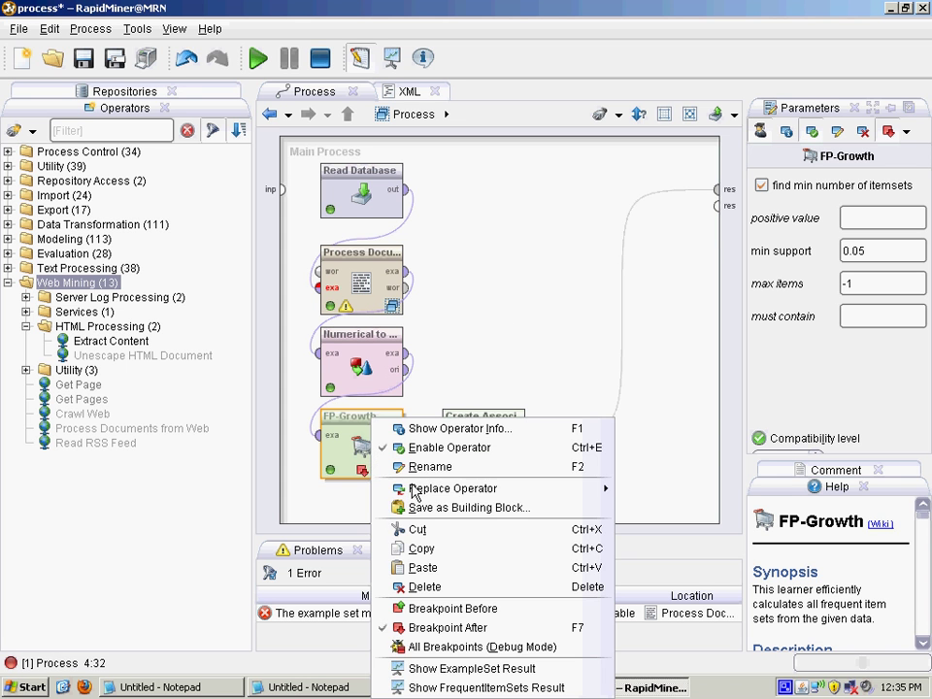
left_click(443, 631)
left_click(478, 454)
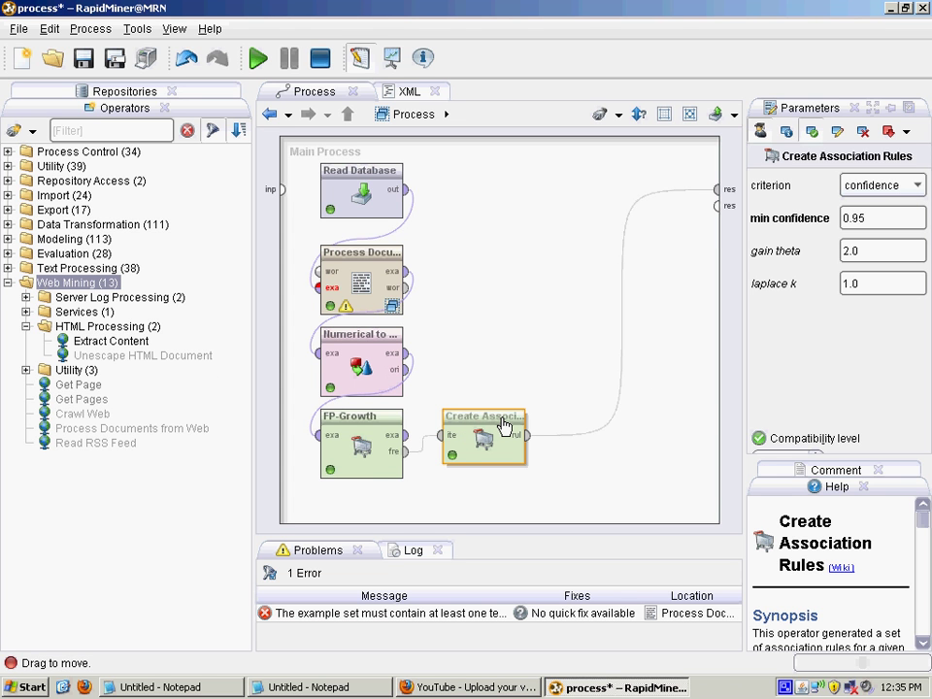
left_click(8, 283)
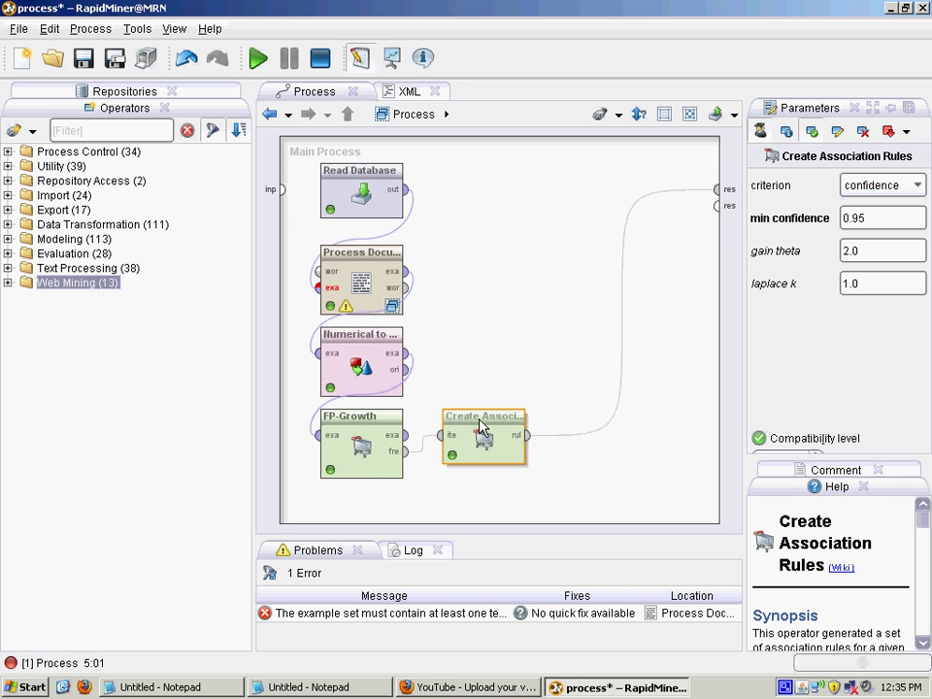
left_click(871, 218)
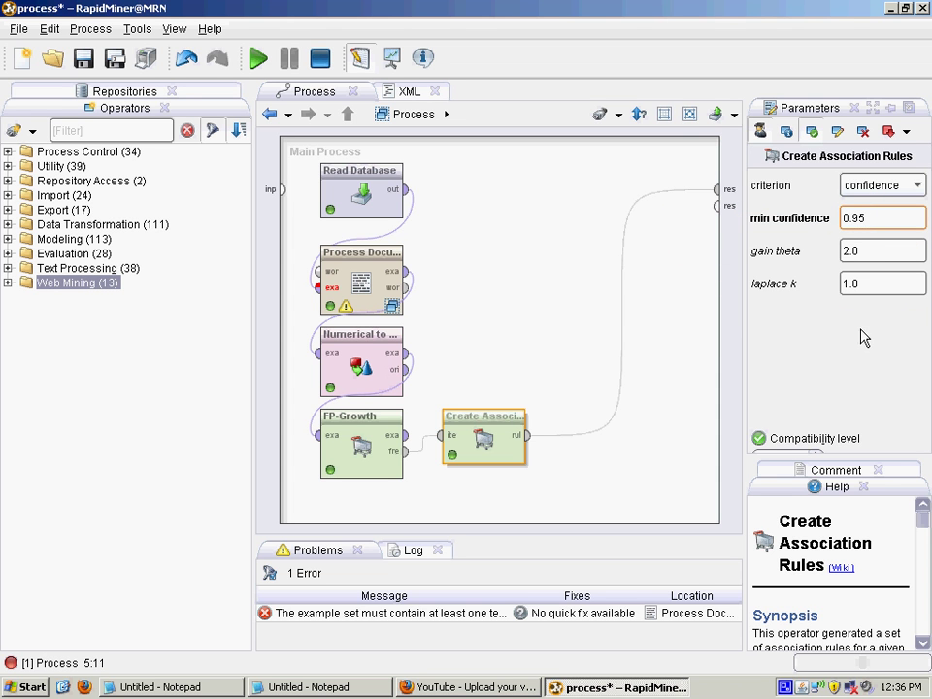
left_click(258, 60)
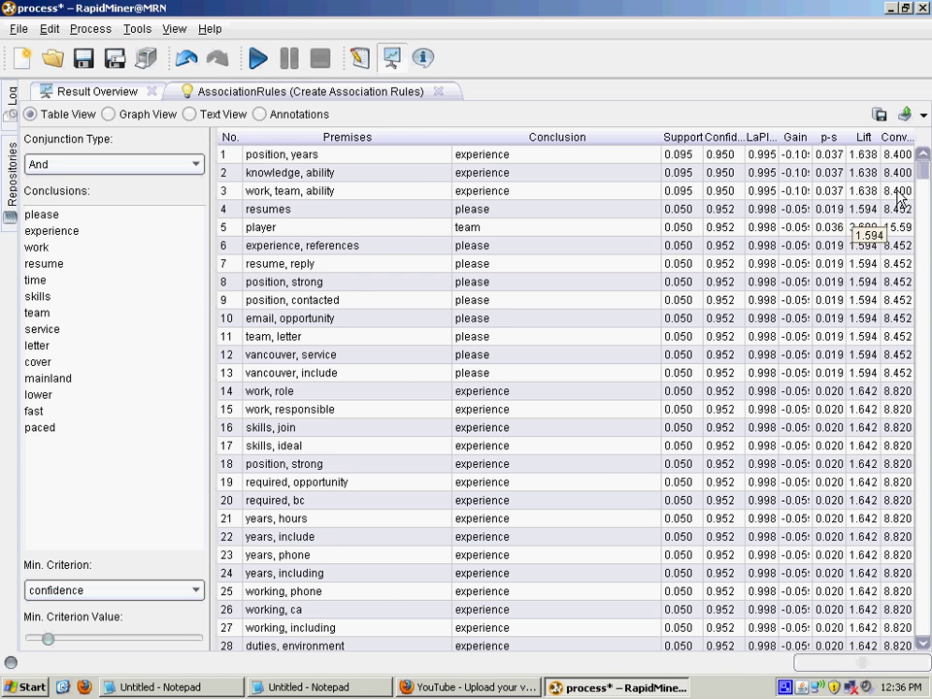
- Scroll through all 720 rules and inspect the first rule, position, years → experience
left_click(924, 561)
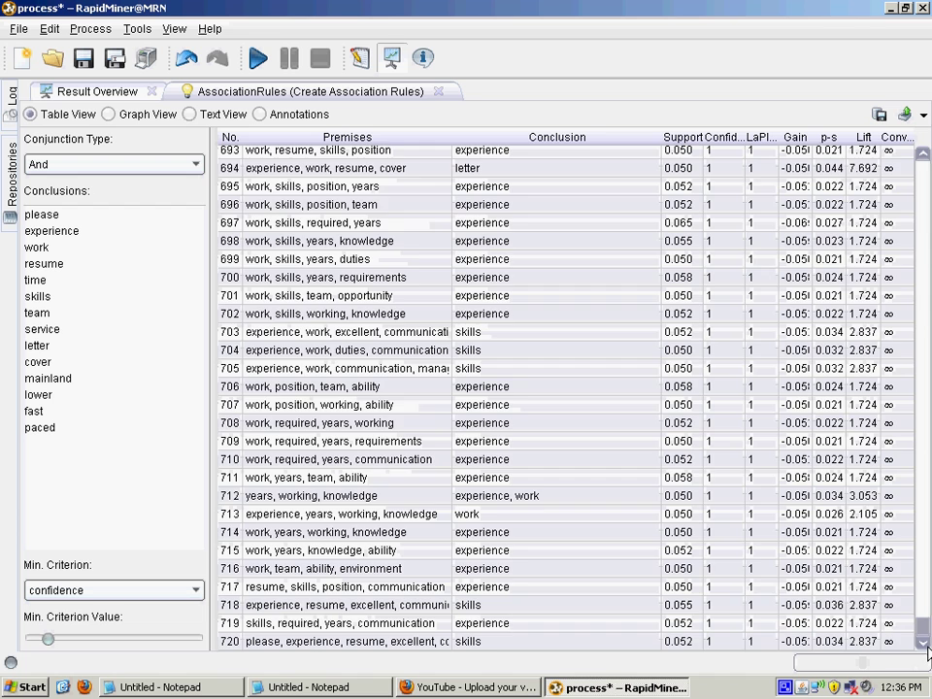
left_click(924, 167)
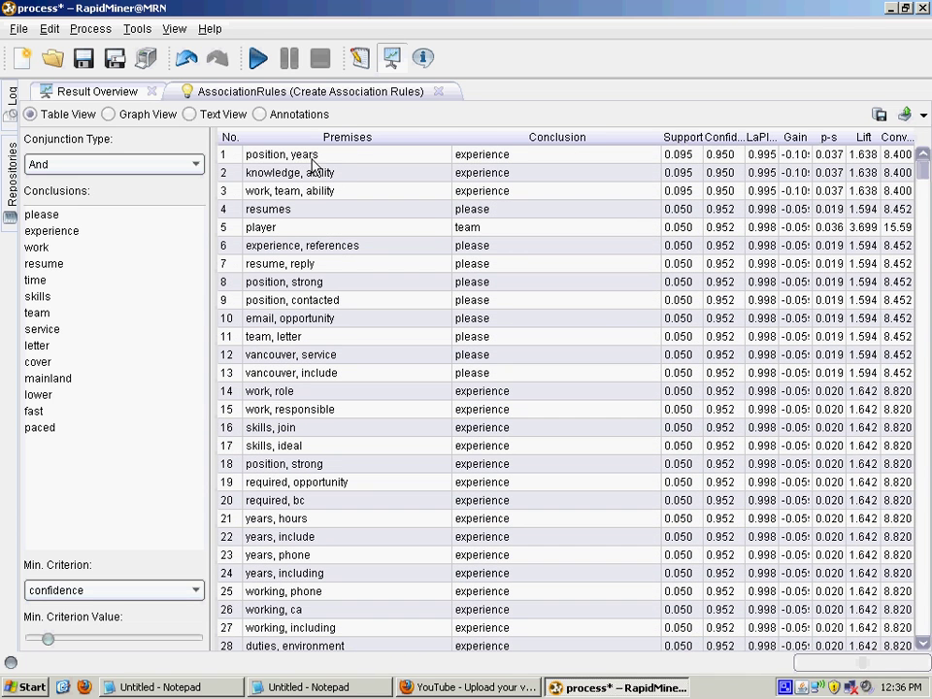
left_click(252, 156)
left_click(503, 158)
left_click(370, 163)
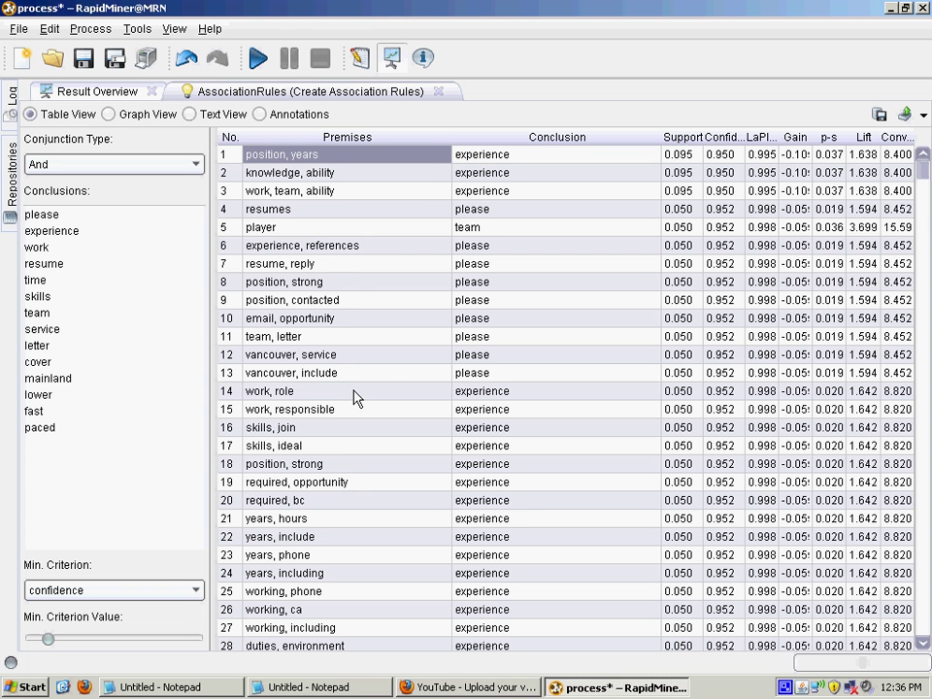
- Sort rules by Lift descending and inspect work, fast → paced, mainland → lower, and email, letter → cover
left_click(862, 140)
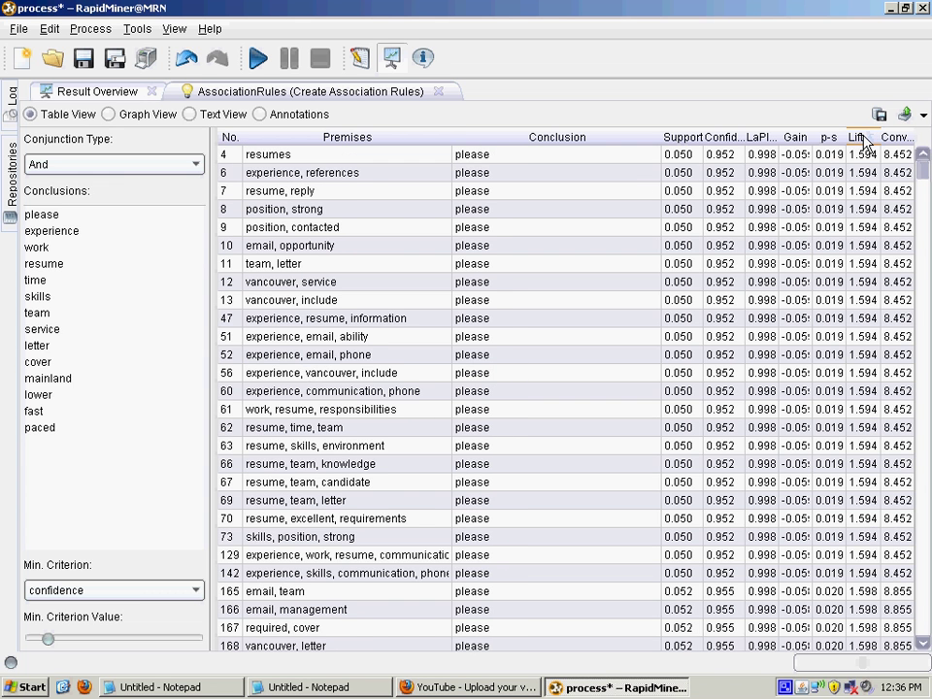
left_click(863, 142)
left_click_drag(368, 163, 493, 163)
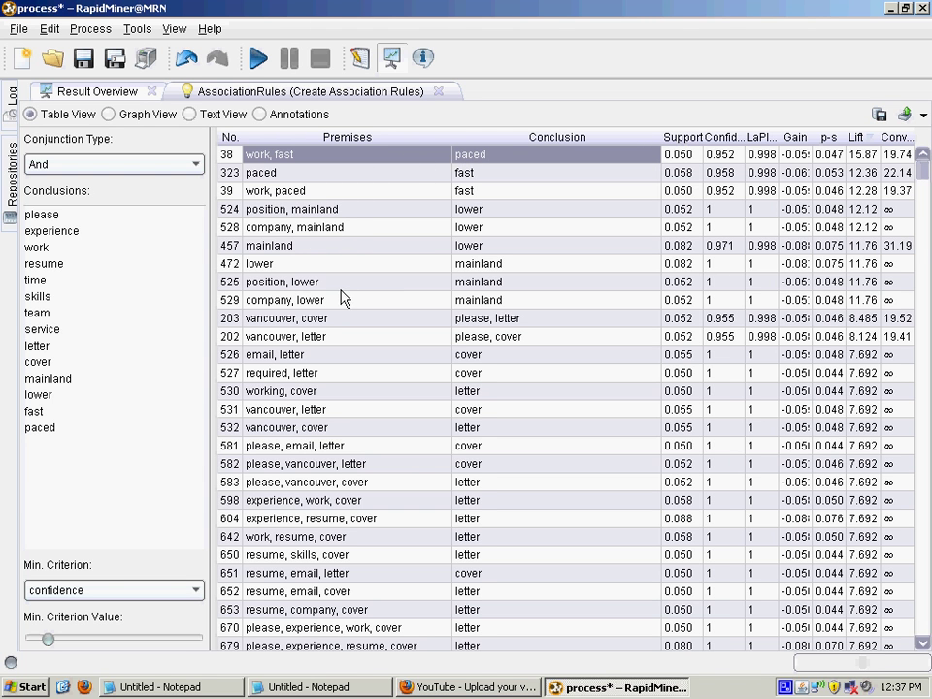
left_click(468, 247)
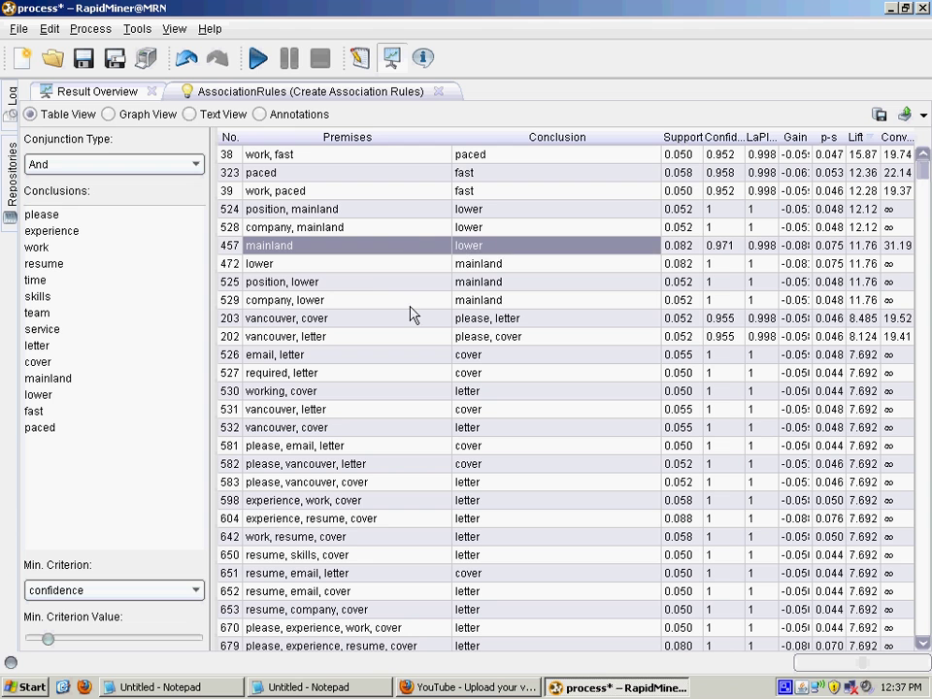
left_click(381, 302)
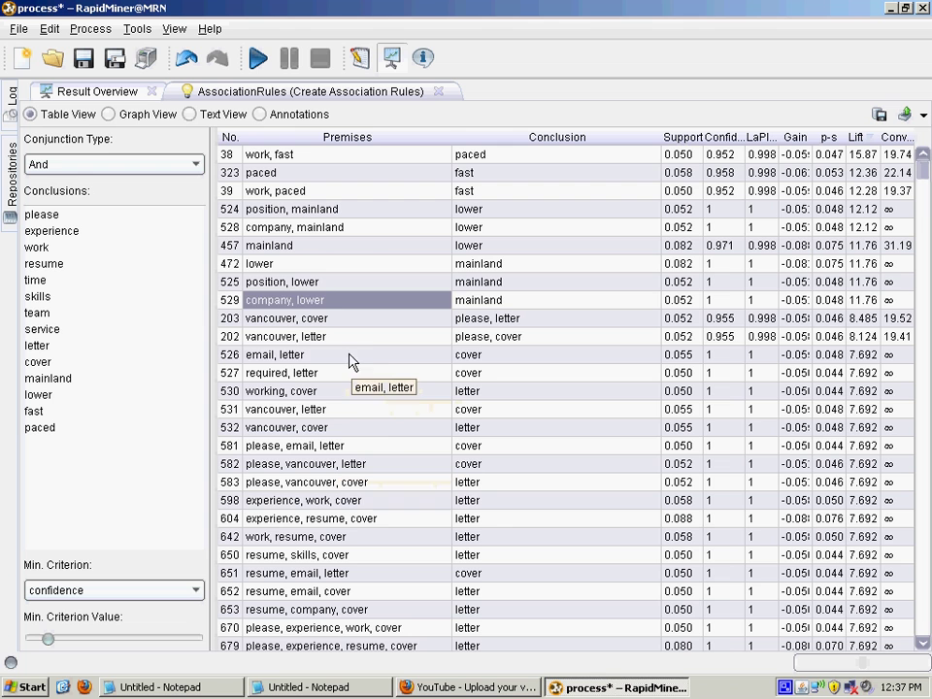
left_click(467, 356)
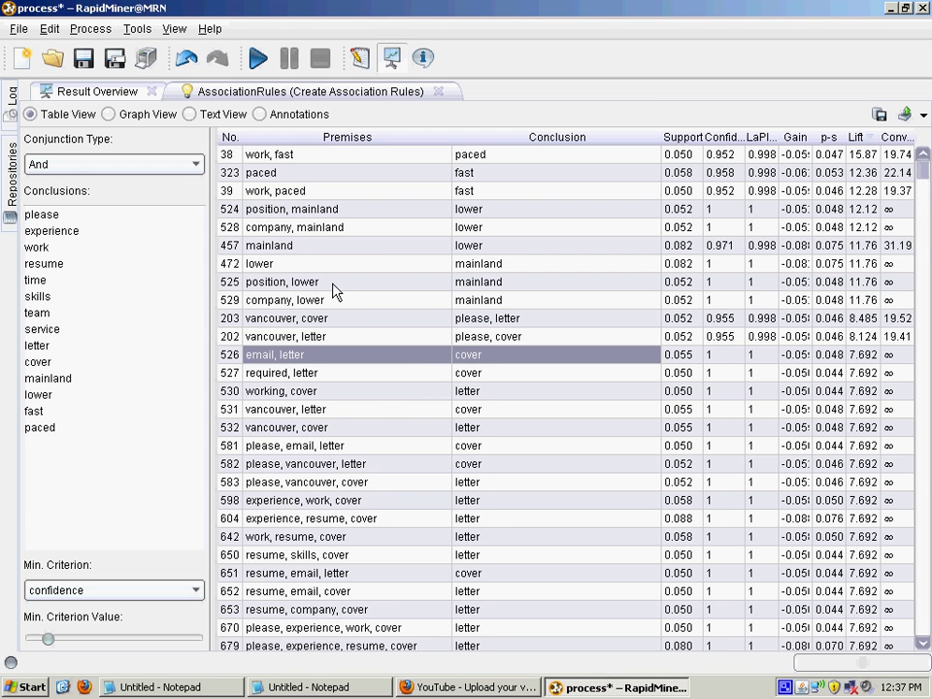
- Drop the confidence filter to its lowest and step through conclusions paced, fast, lower, mainland, then team
left_click(56, 428)
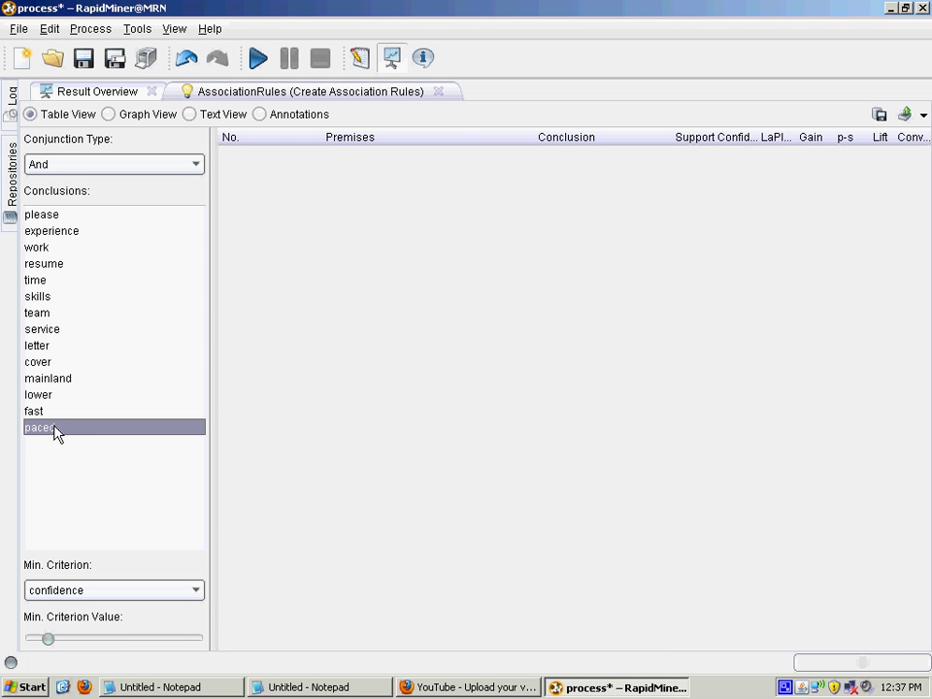
left_click_drag(48, 637, 19, 638)
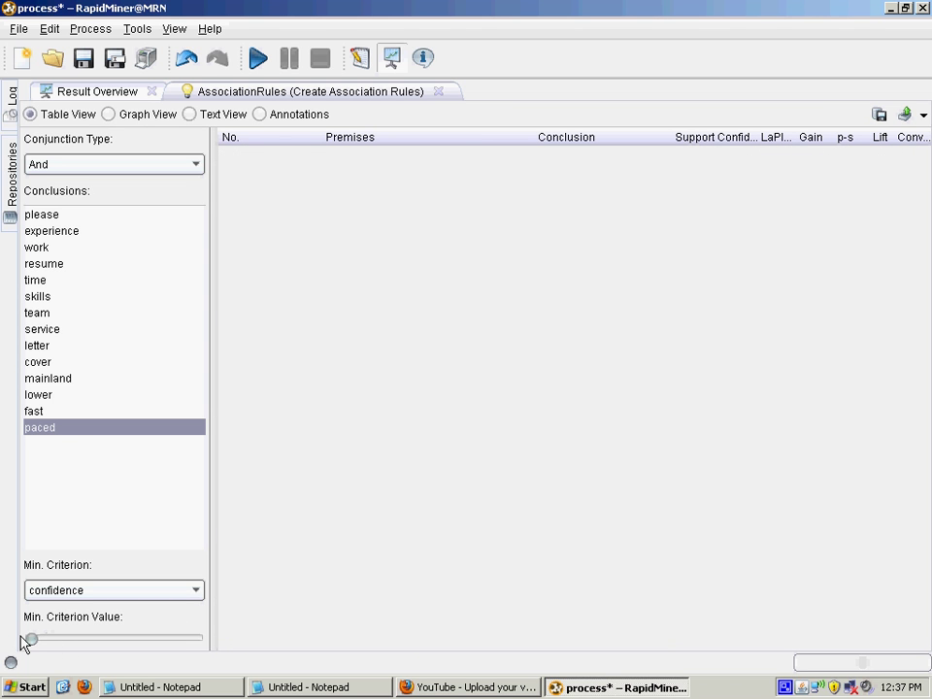
left_click(57, 414)
left_click(54, 393)
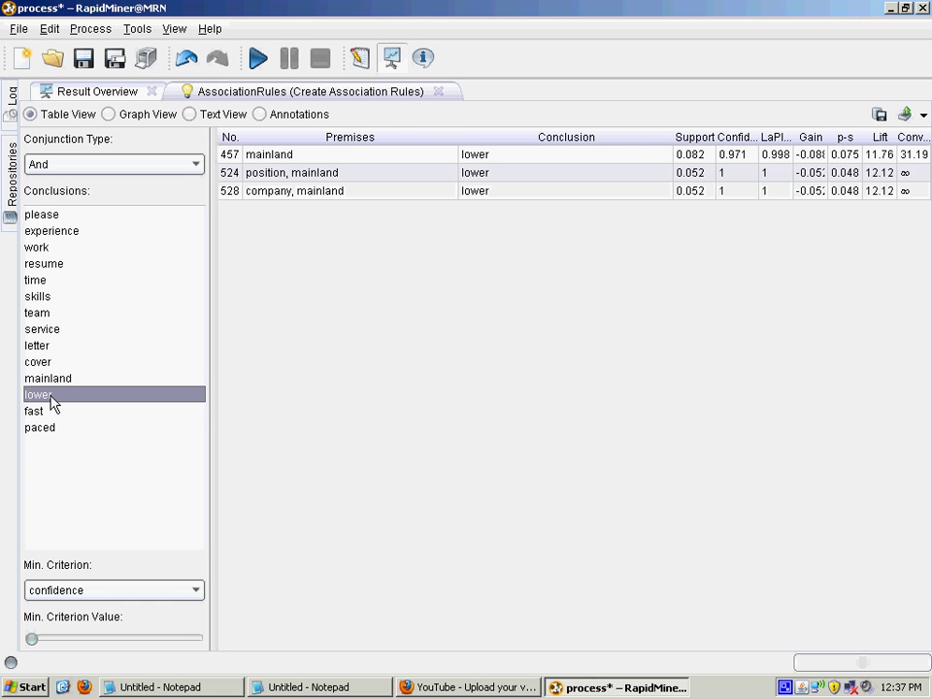
left_click(53, 381)
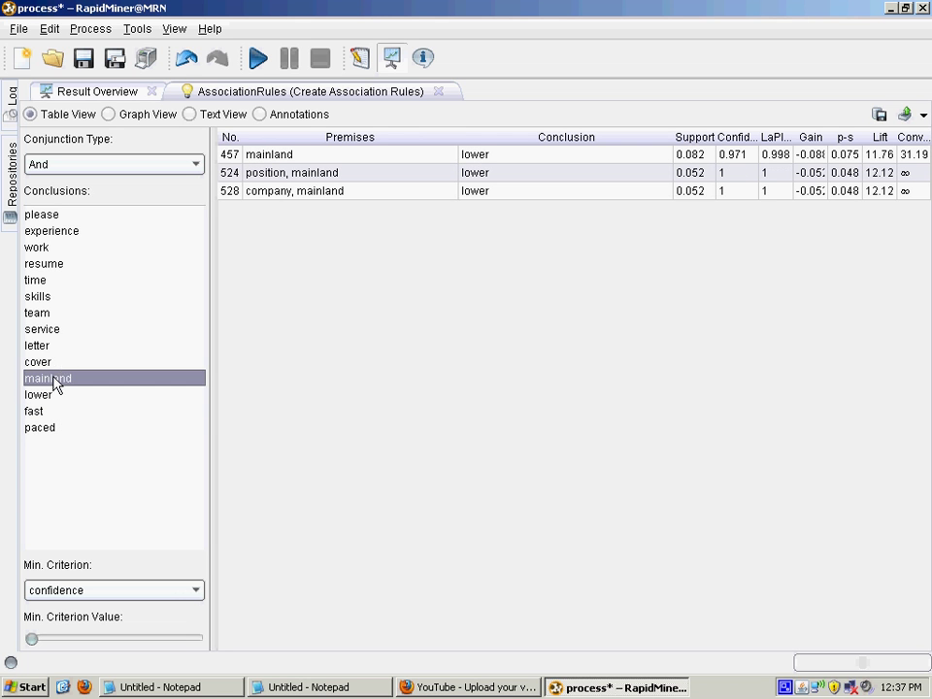
left_click(55, 314)
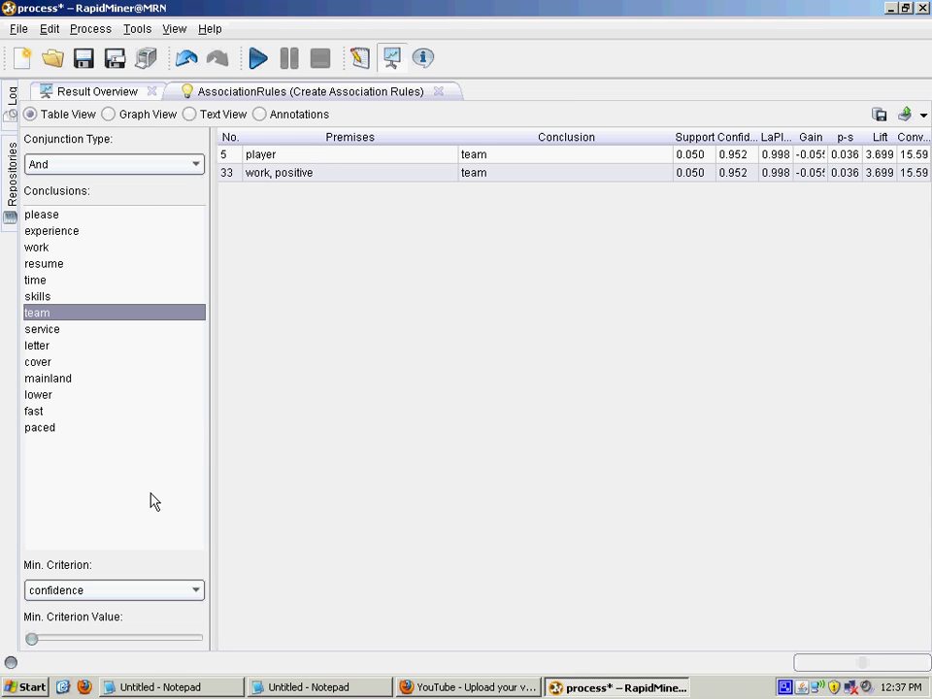
- Show the rules as a graph filtered to conclusion team with minimum confidence at its lowest
left_click(148, 114)
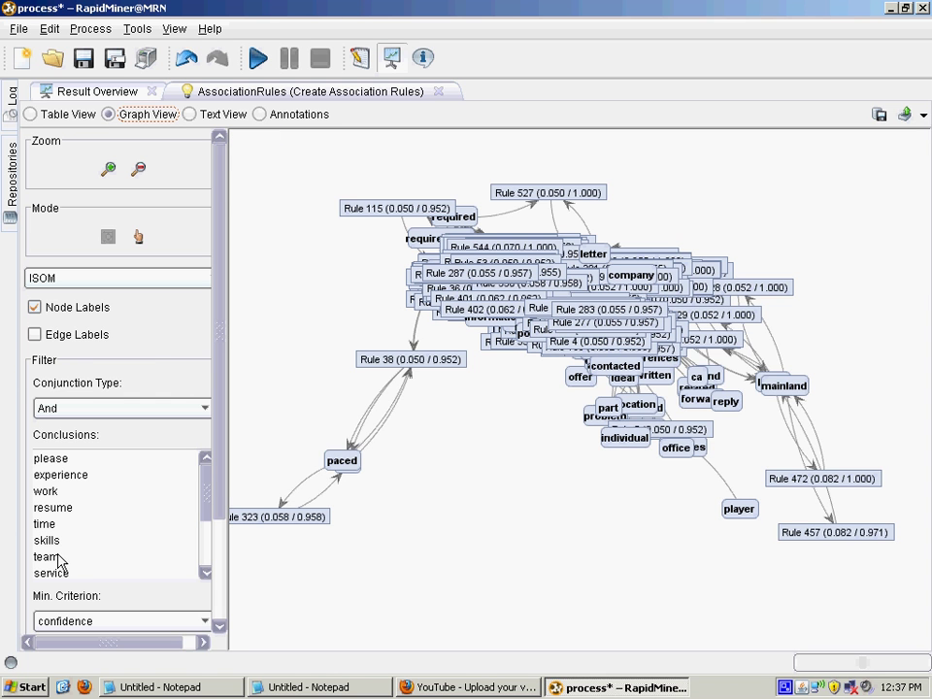
left_click(77, 560)
left_click(220, 597)
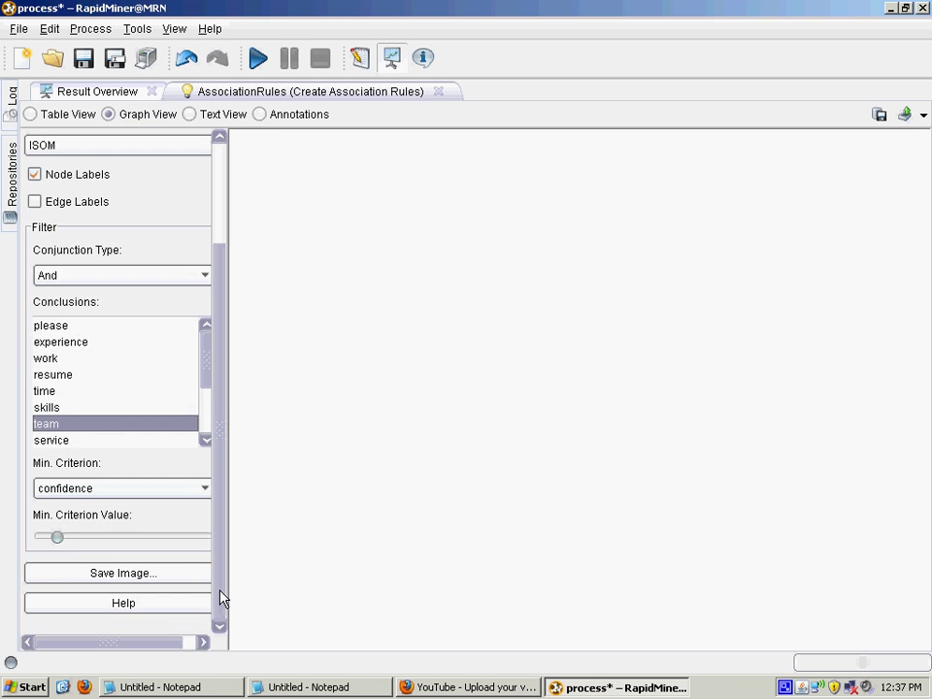
left_click(42, 543)
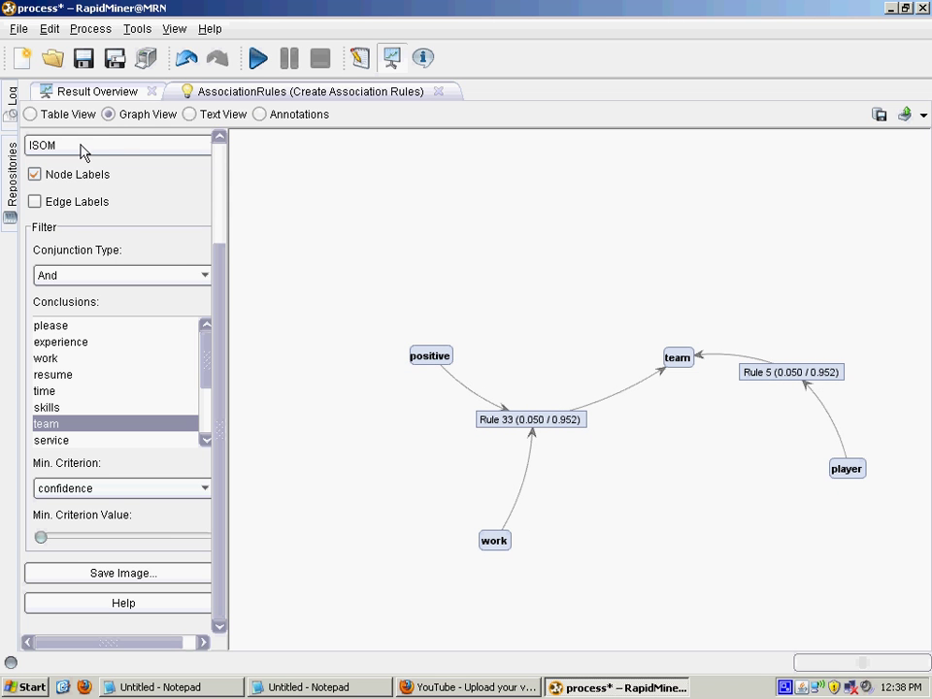
- Try the Circle graph layout, then switch back to the ISOM layout
left_click(108, 147)
left_click(70, 215)
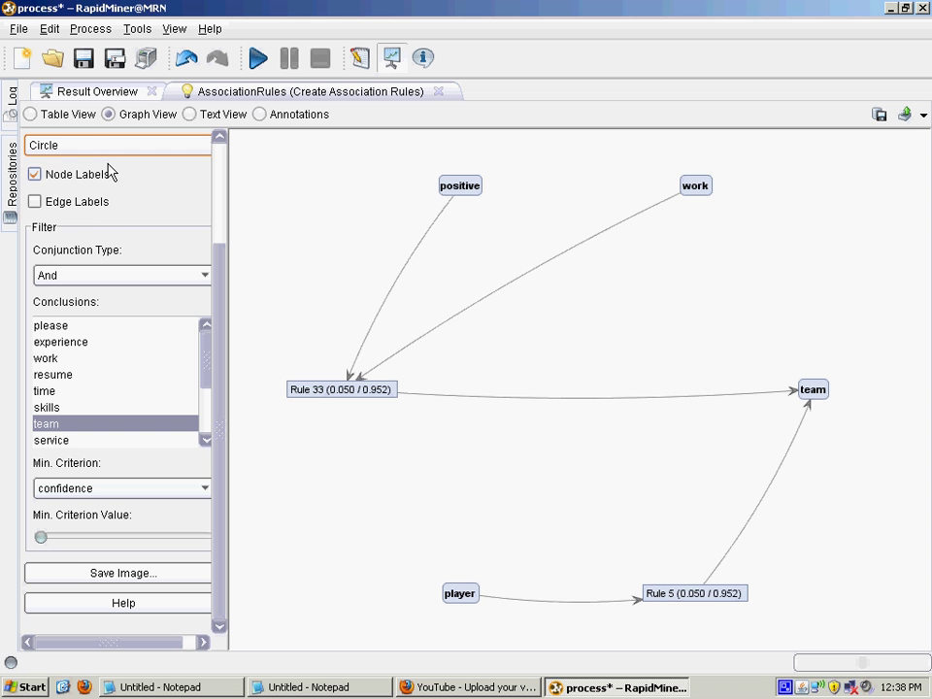
left_click(76, 146)
left_click(75, 166)
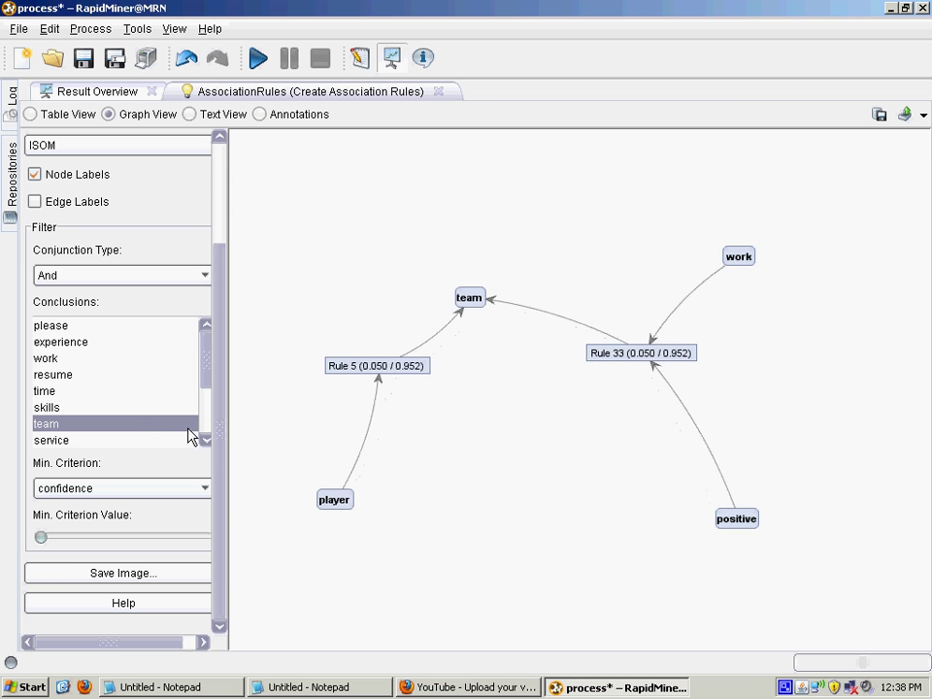
scroll(200, 424, "down", 2)
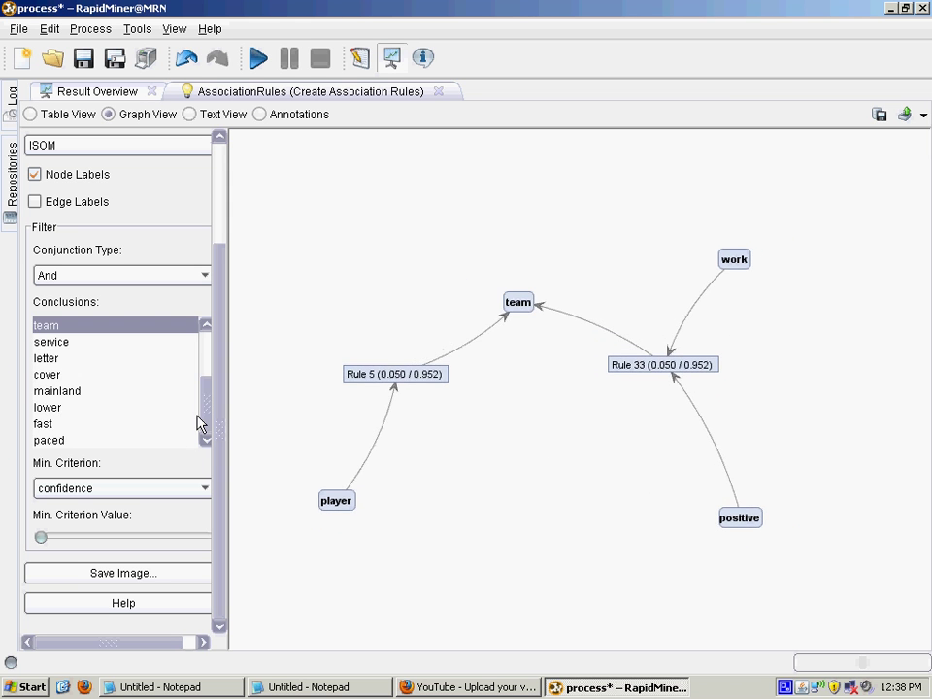
- Filter the rule graph through conclusions paced, fast and lower, settling on mainland
left_click(64, 442)
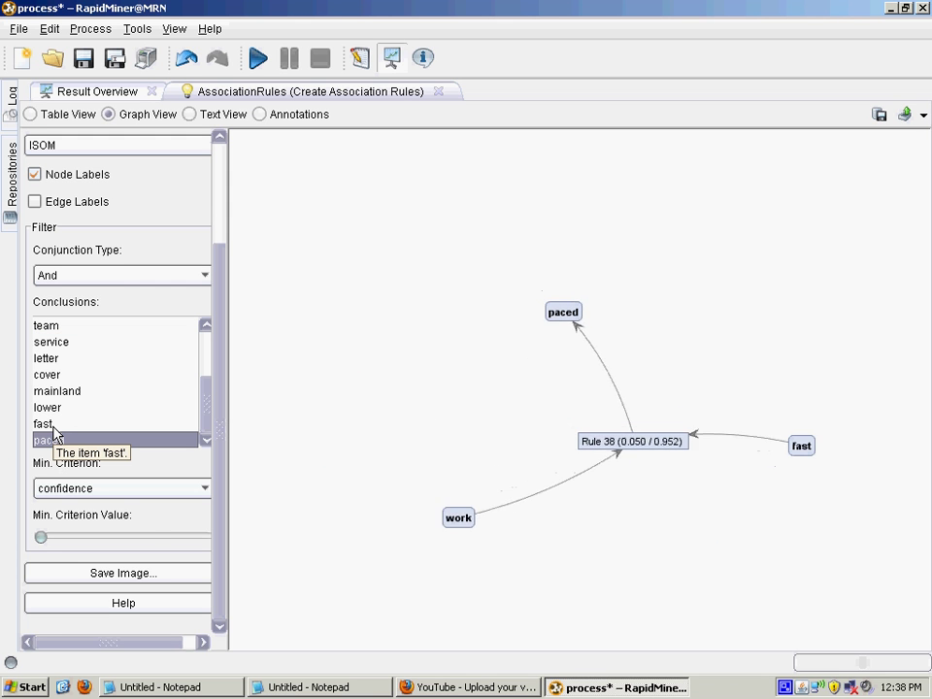
left_click(53, 425)
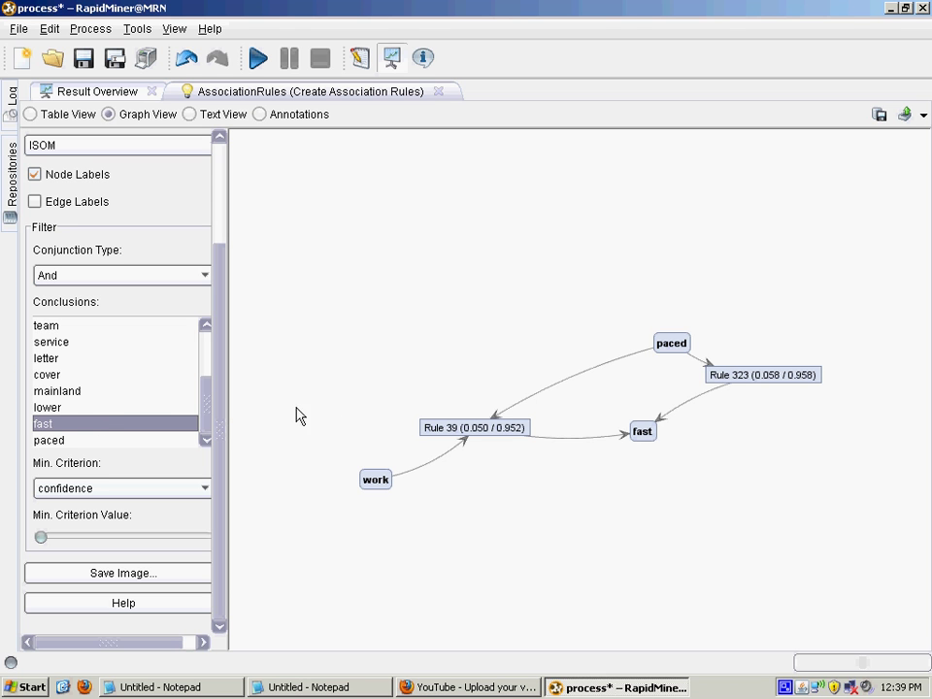
left_click(90, 411)
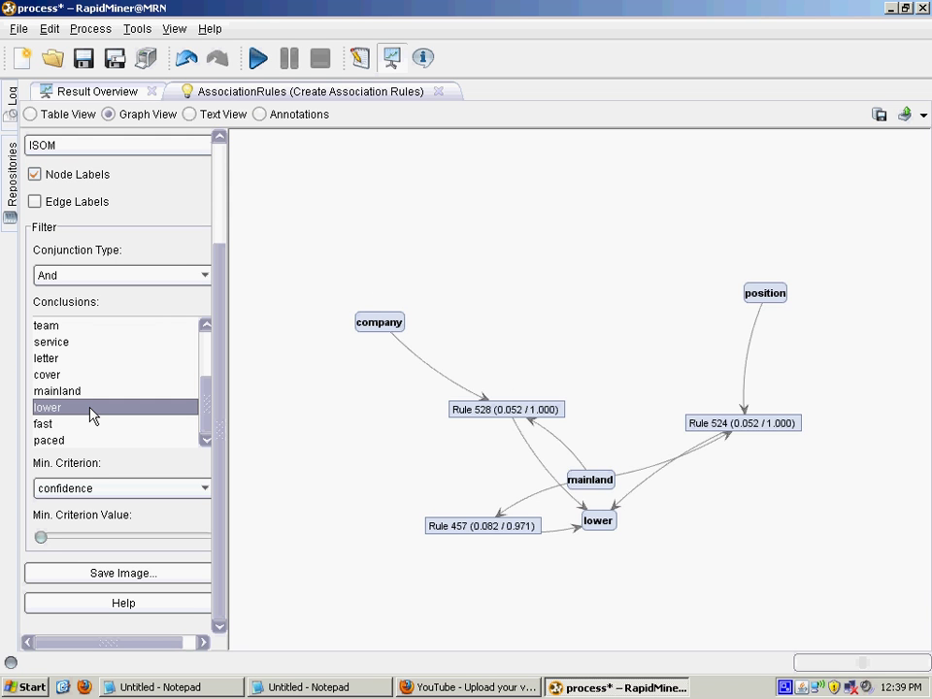
left_click(75, 392)
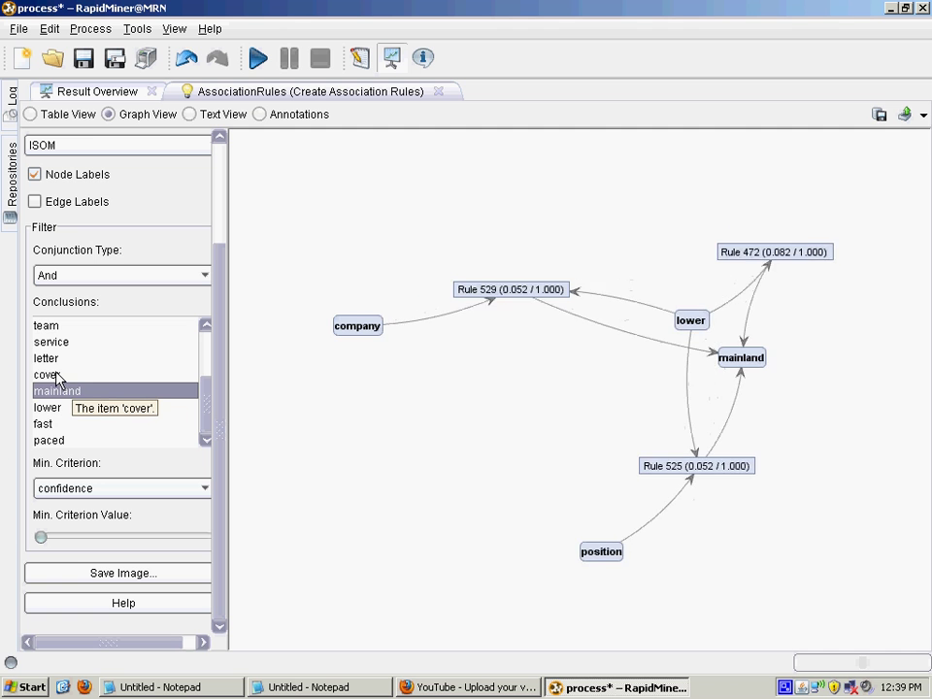
- Graph the cover rules and raise minimum confidence until only six 1.000-confidence rules remain
left_click(57, 378)
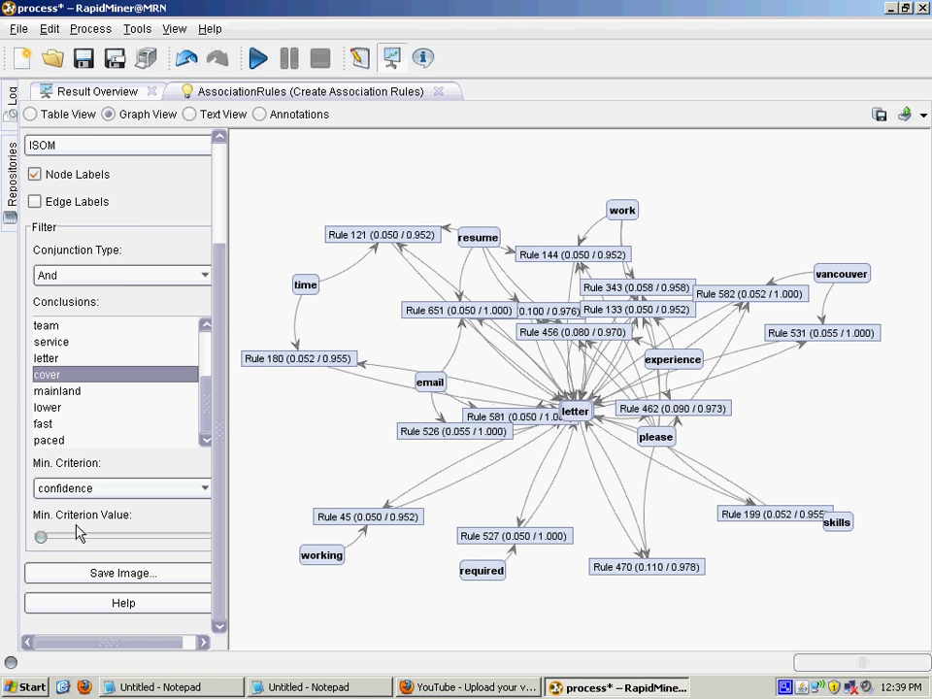
left_click(119, 543)
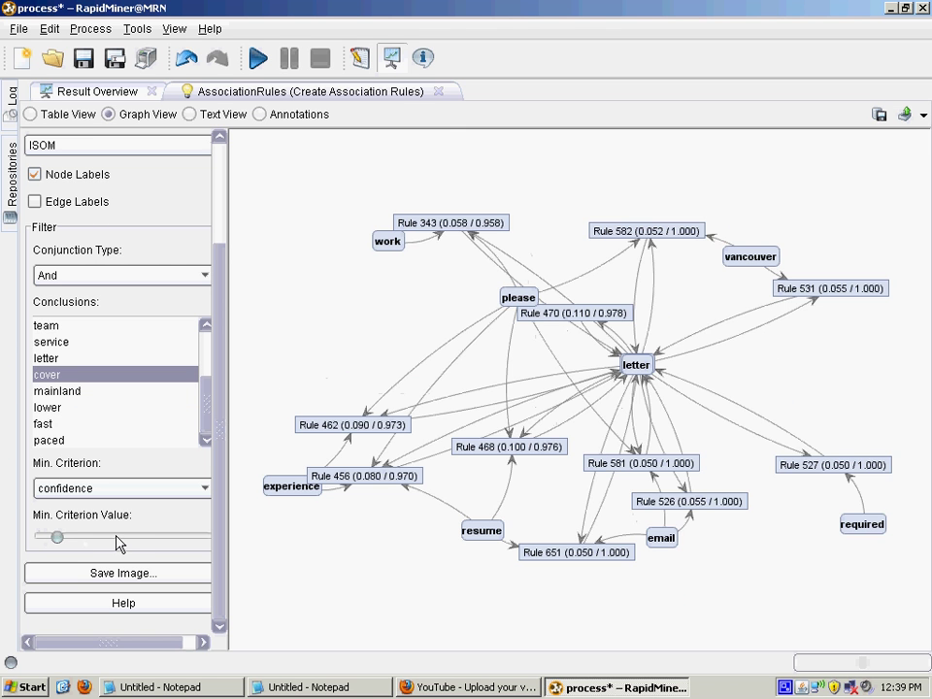
left_click(145, 544)
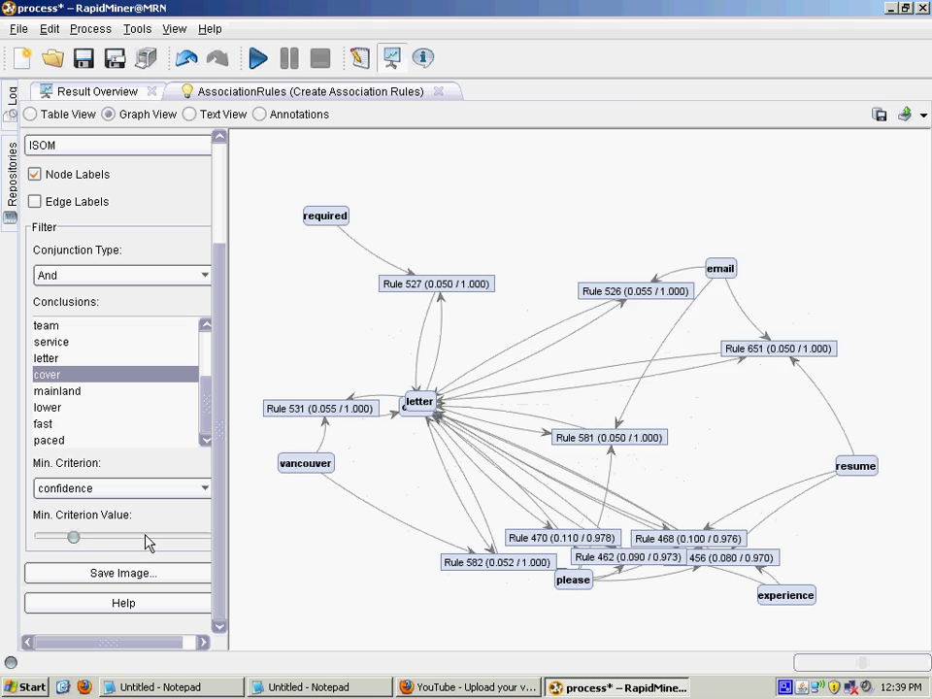
left_click(179, 541)
left_click(197, 543)
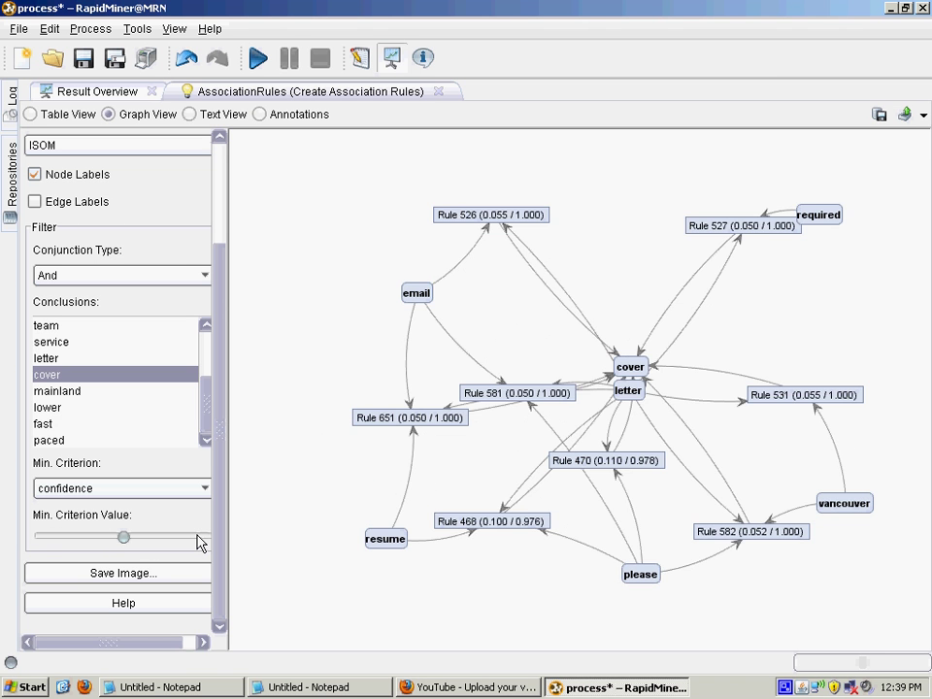
left_click(198, 542)
left_click(202, 542)
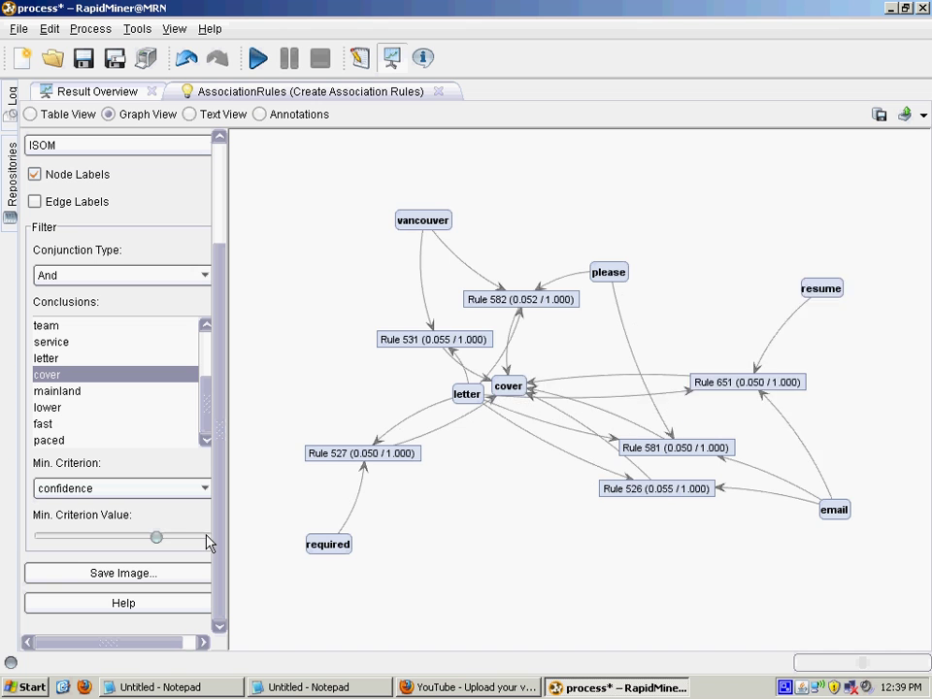
left_click(207, 542)
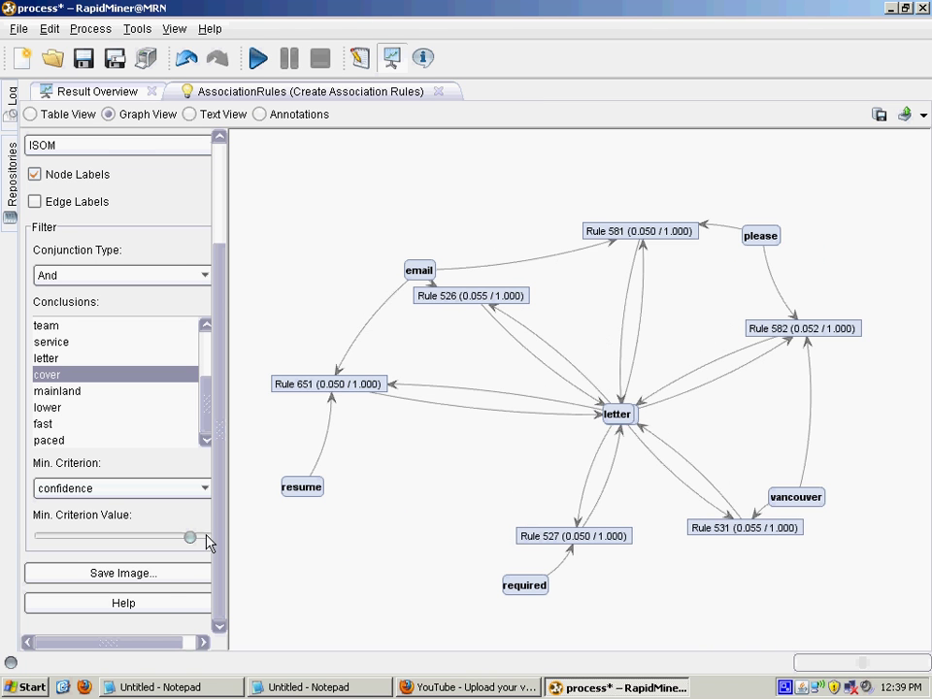
left_click(191, 537)
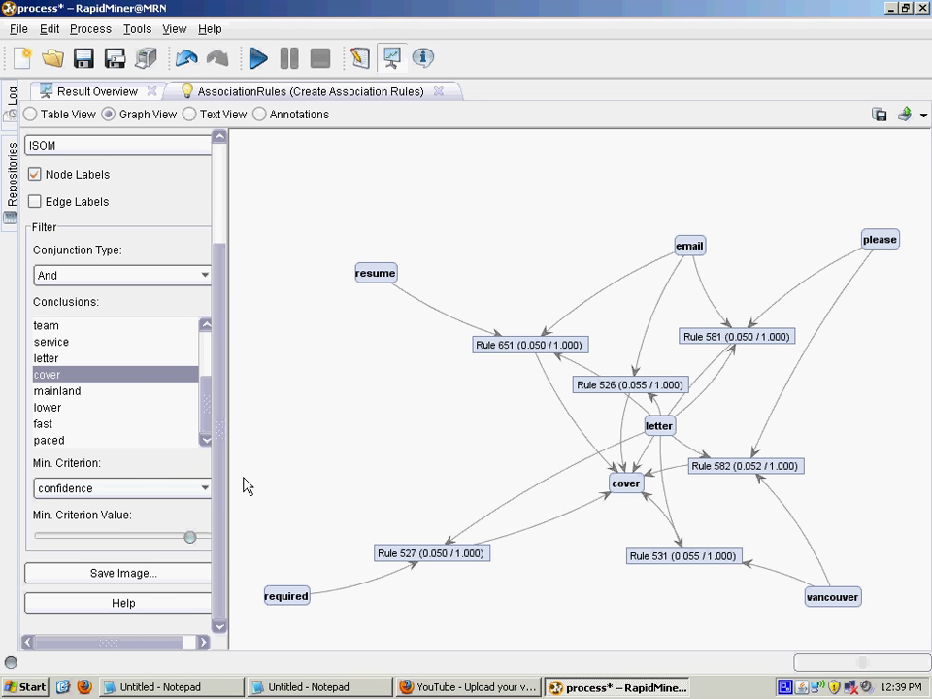
- Filter the graph to team, lower the minimum confidence back down, and return to Design view
left_click(80, 326)
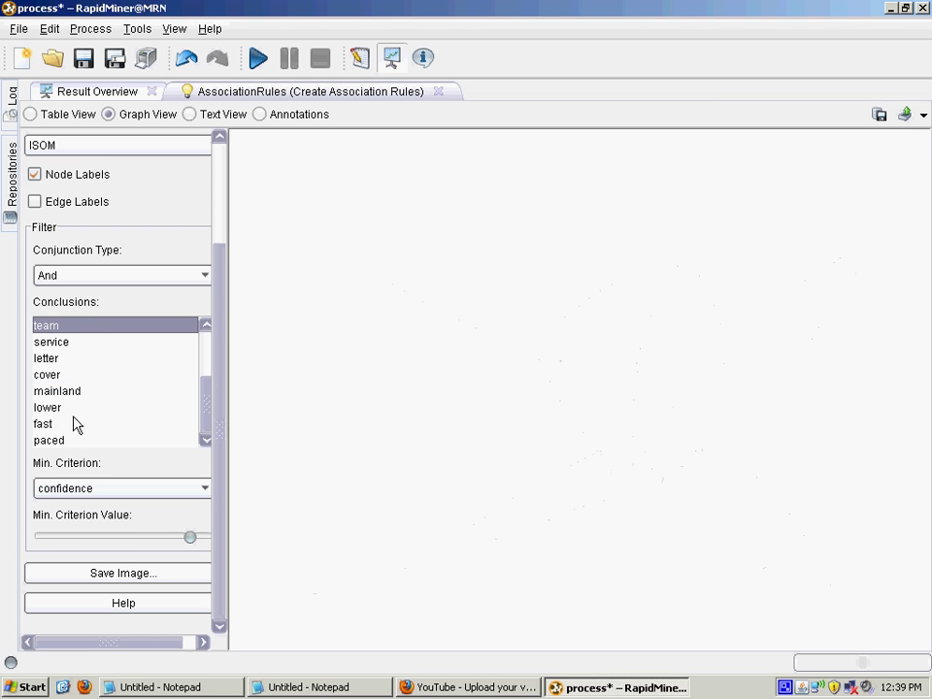
left_click(41, 537)
left_click_drag(41, 537, 39, 537)
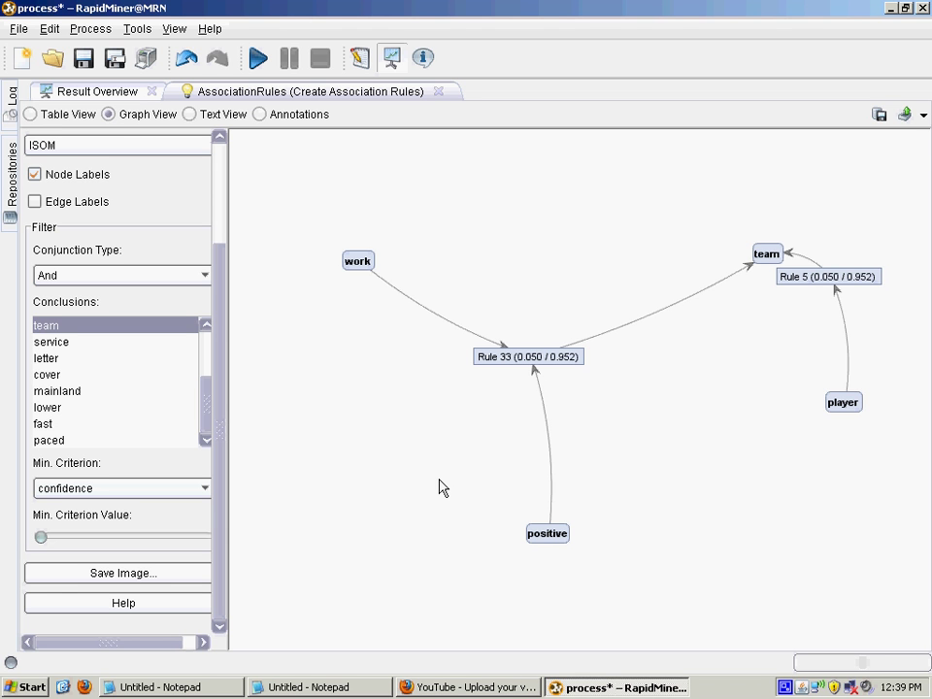
left_click(359, 58)
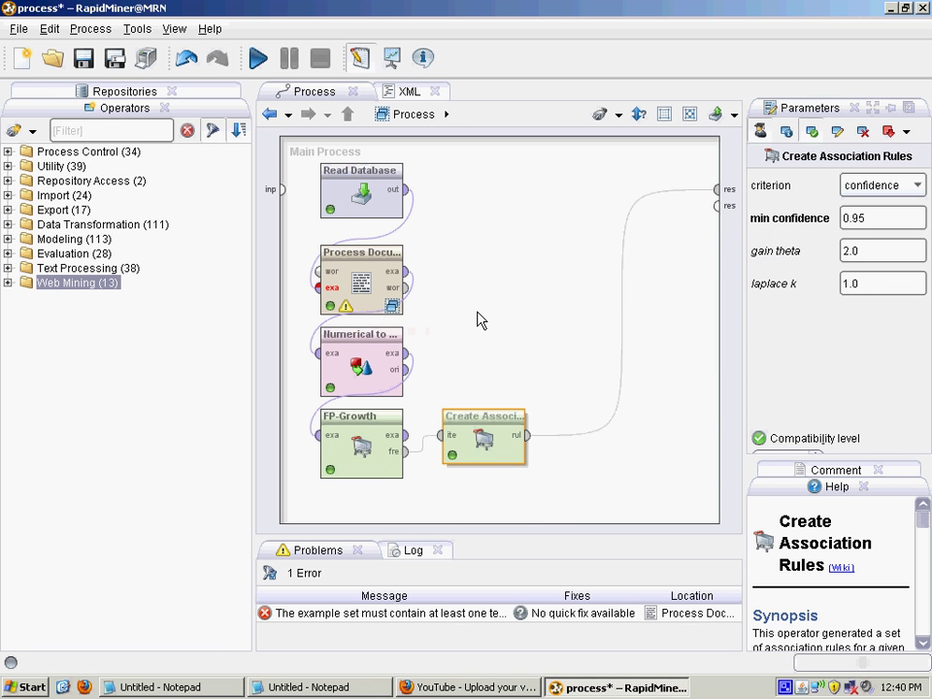